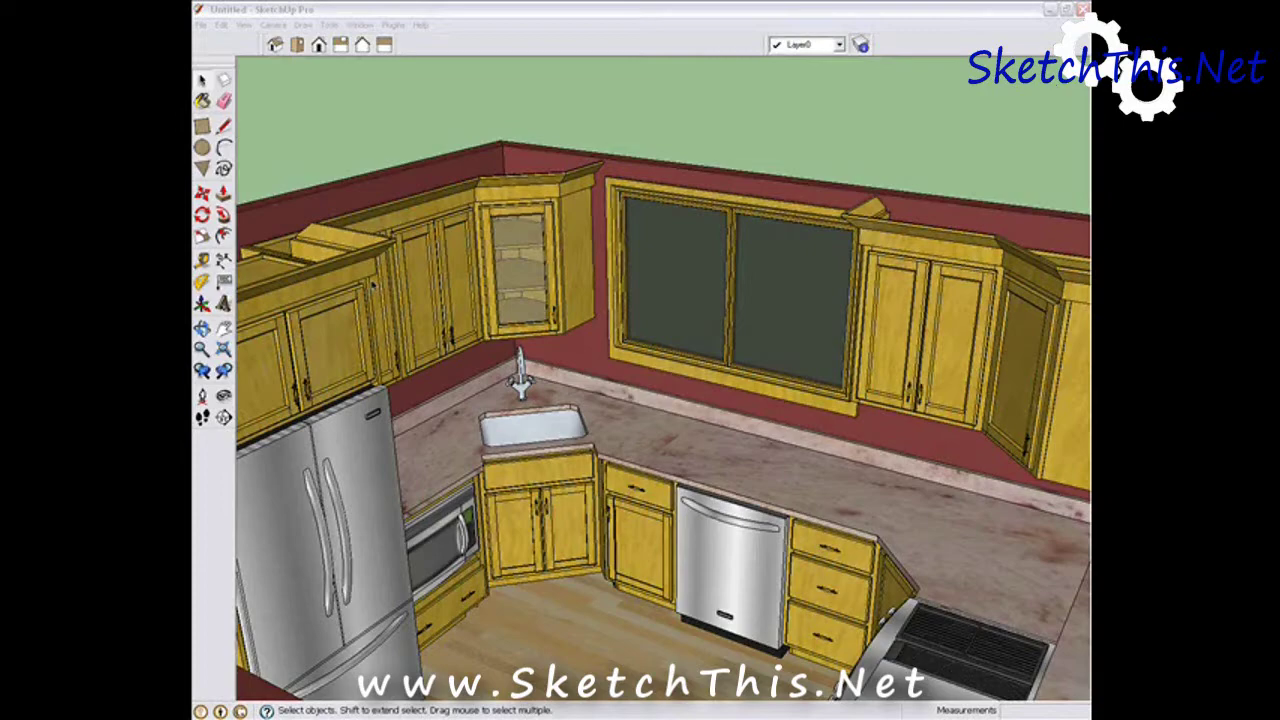
- Orbit around the kitchen past the sink corner until the refrigerator comes into view
middle_click_drag(463, 246, 507, 254)
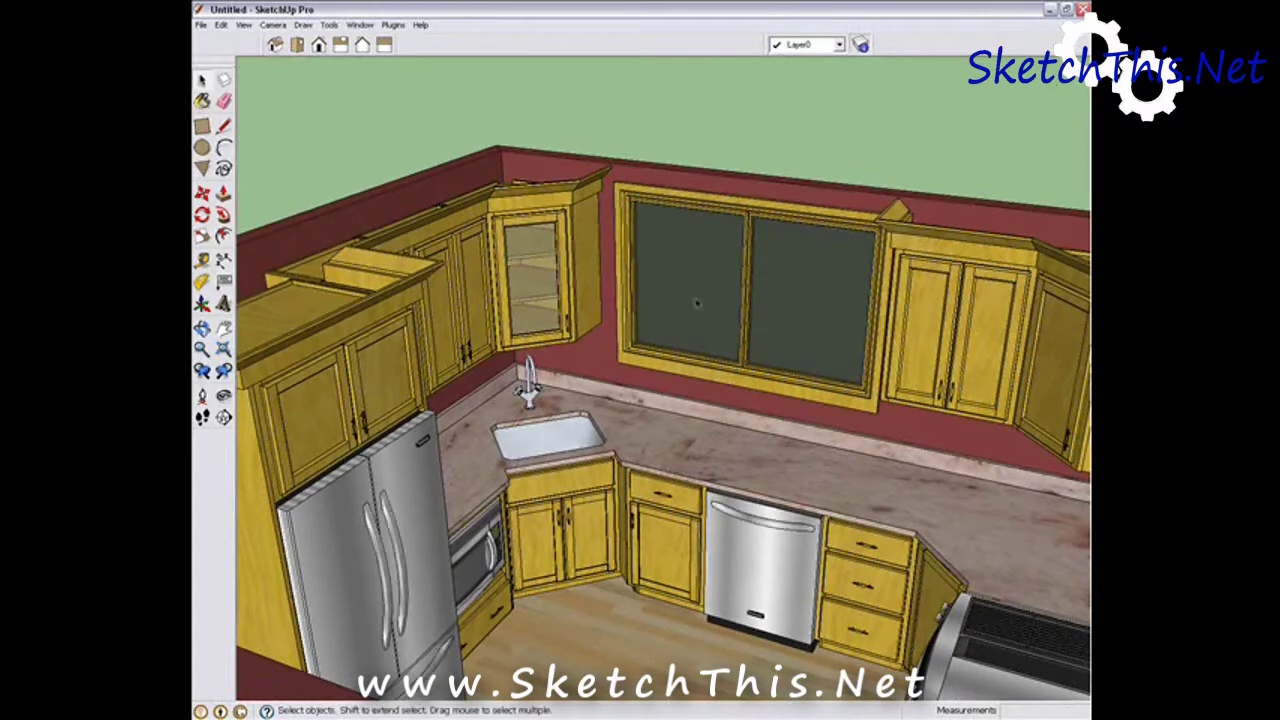
middle_click_drag(740, 307, 640, 271)
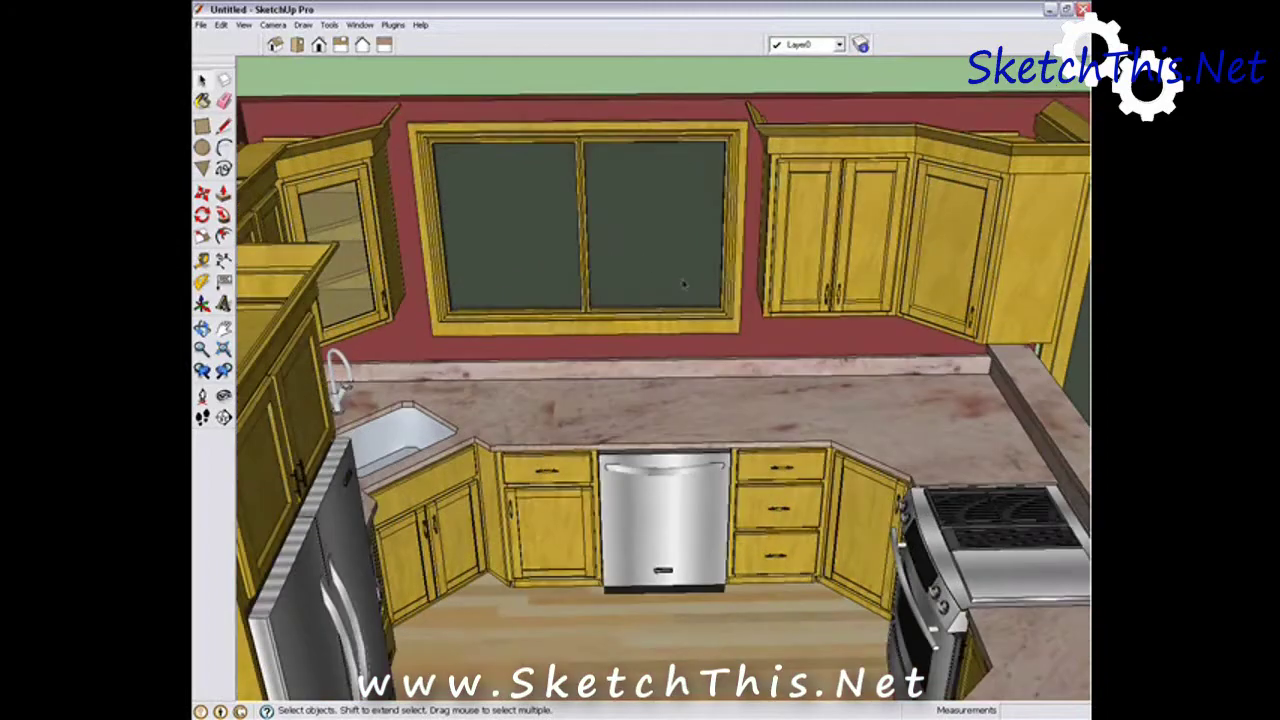
scroll(688, 288, "up", 3)
middle_click_drag(688, 288, 514, 241)
scroll(528, 250, "down", 2)
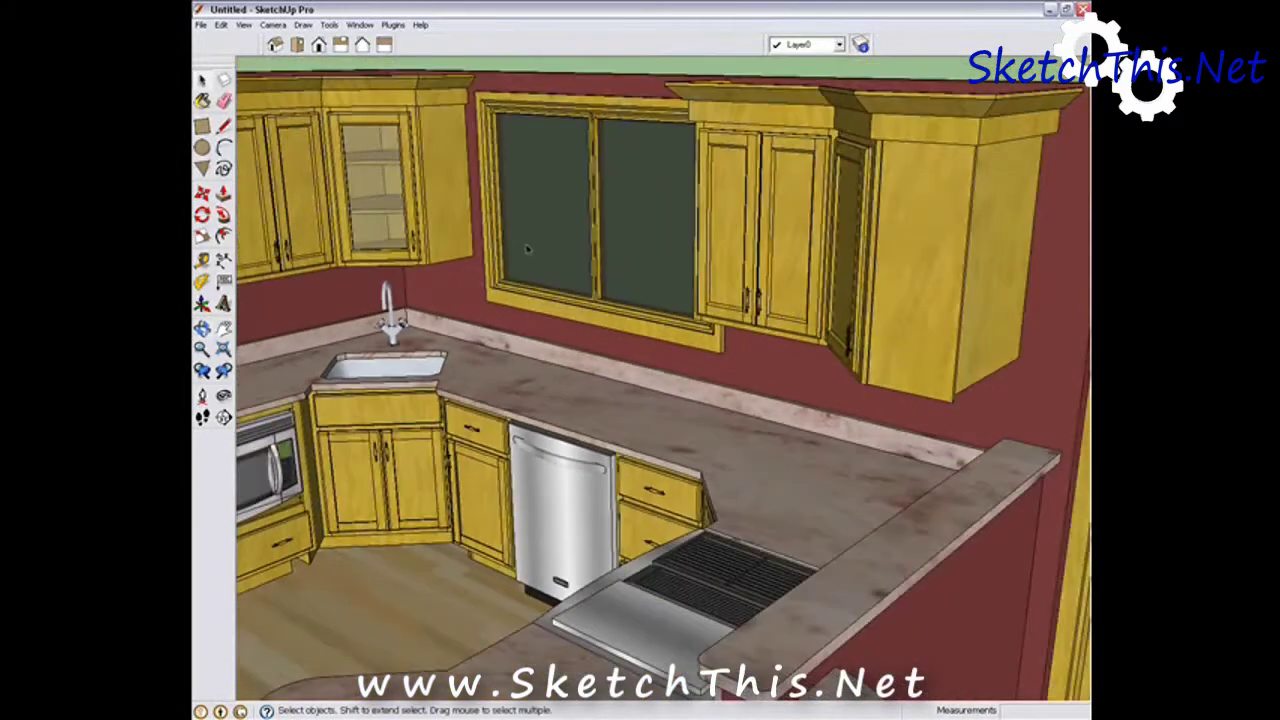
scroll(528, 250, "down", 2)
middle_click_drag(528, 250, 568, 266)
scroll(763, 243, "up", 2)
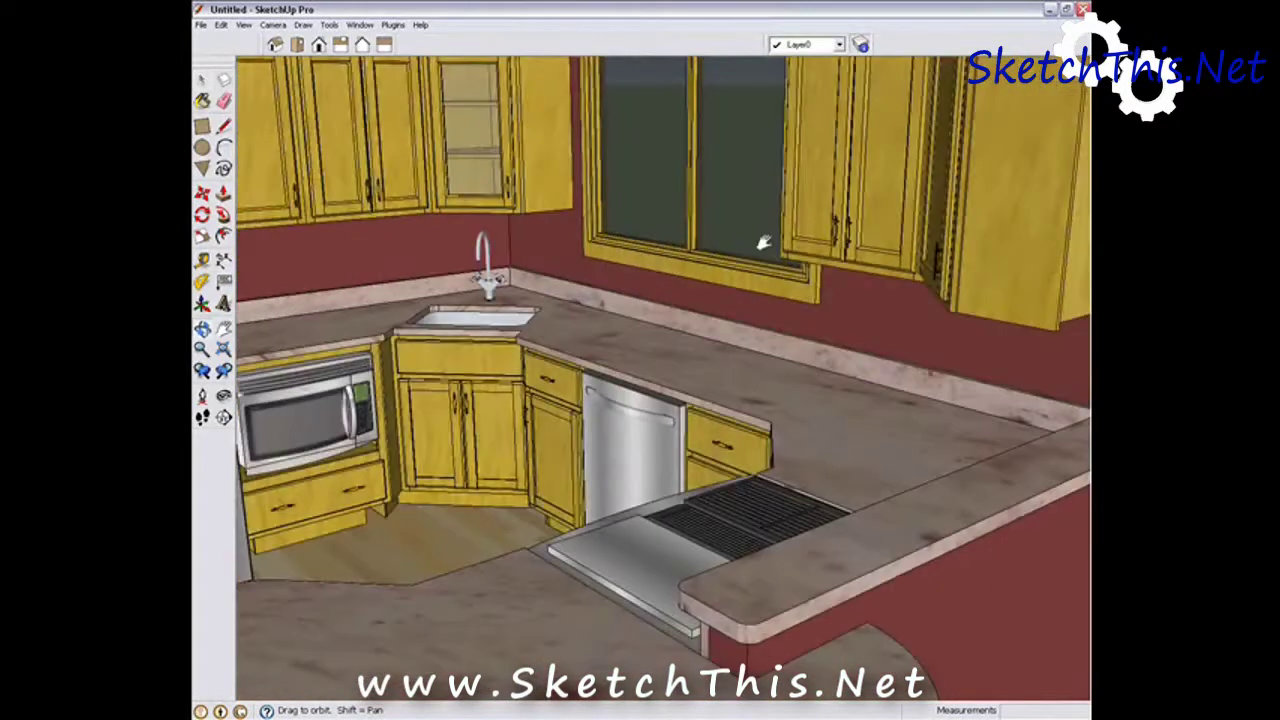
middle_click_drag(763, 243, 578, 258)
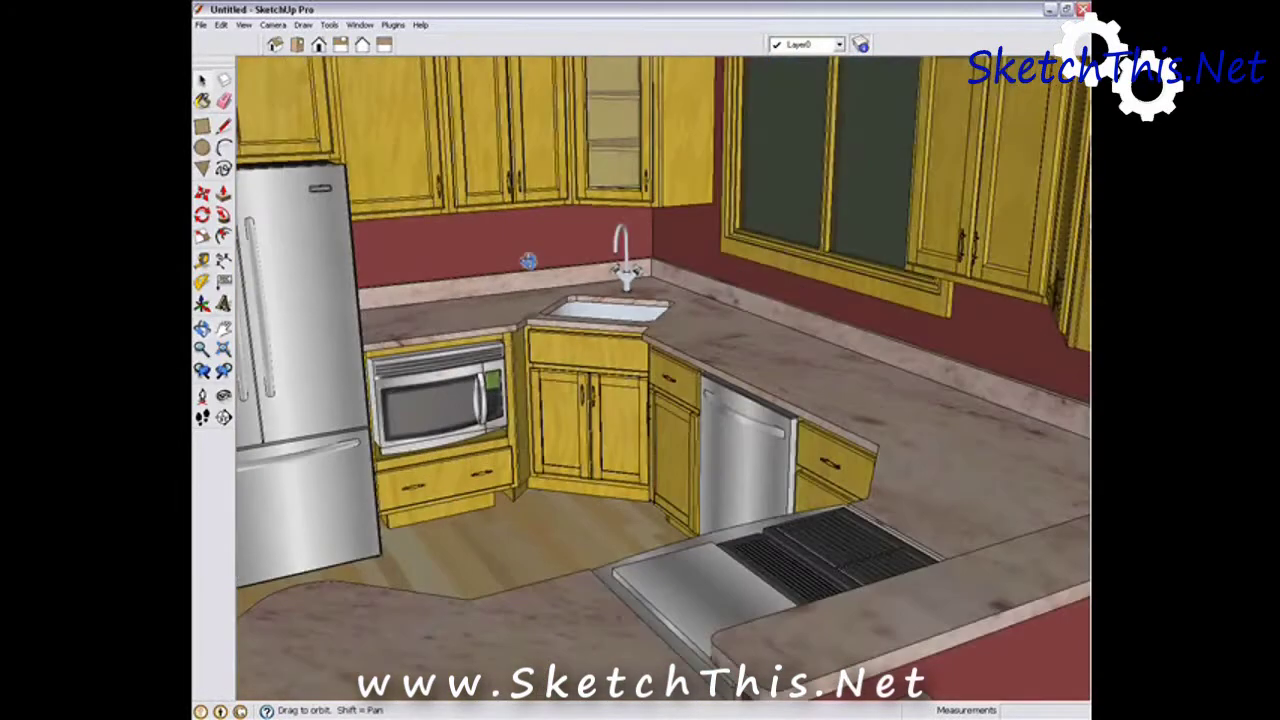
- Tilt toward the counter, stove and window cabinets, then save that view as Scene 1
middle_click_drag(527, 262, 519, 262)
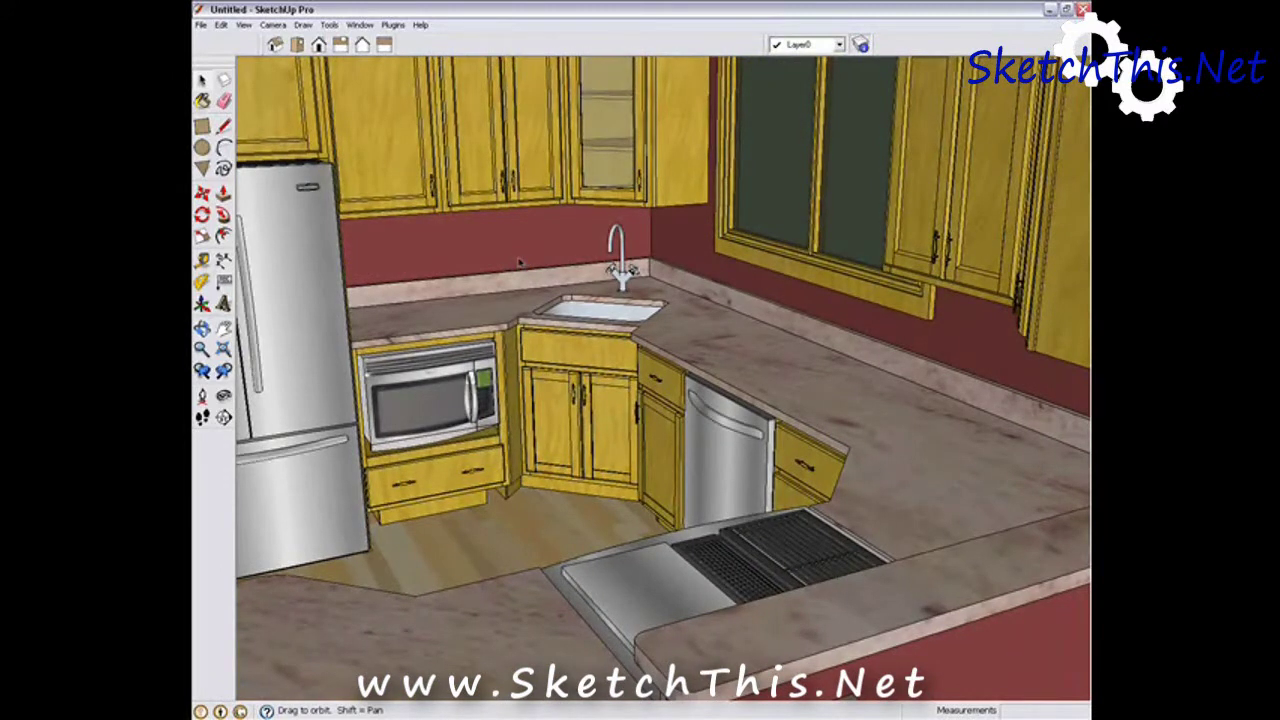
middle_click_drag(519, 262, 547, 262)
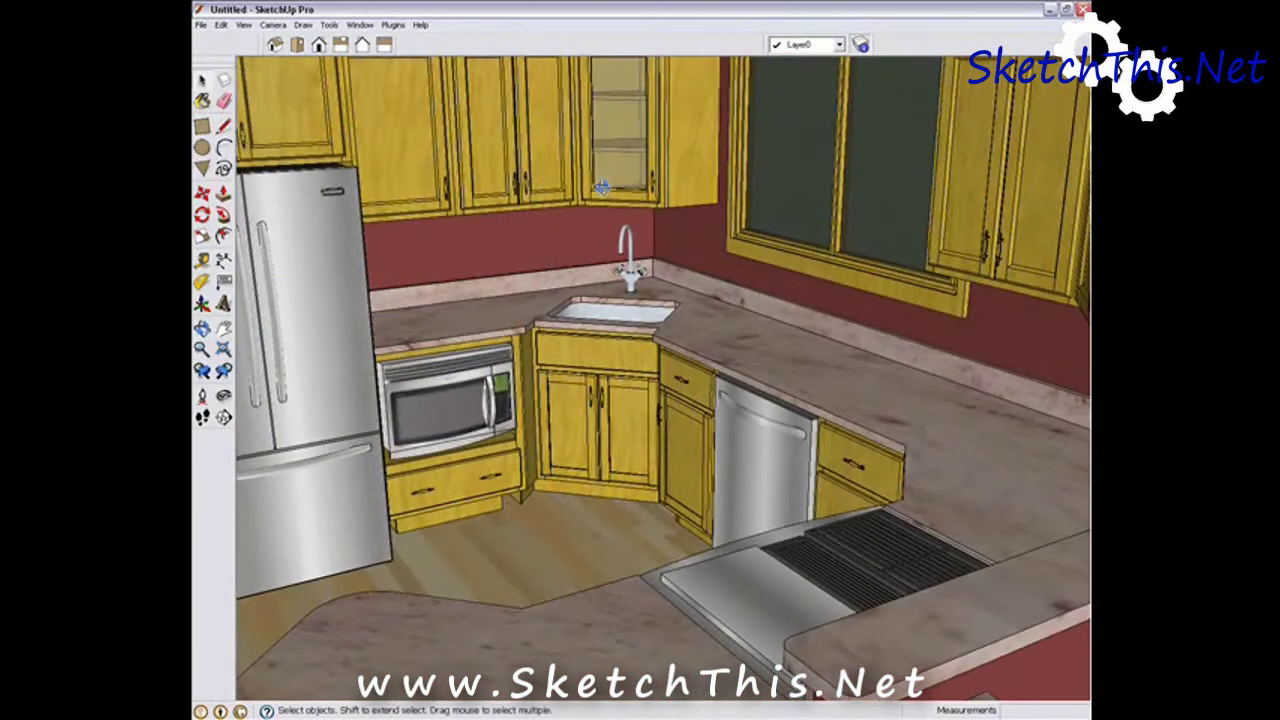
middle_click_drag(602, 188, 642, 240)
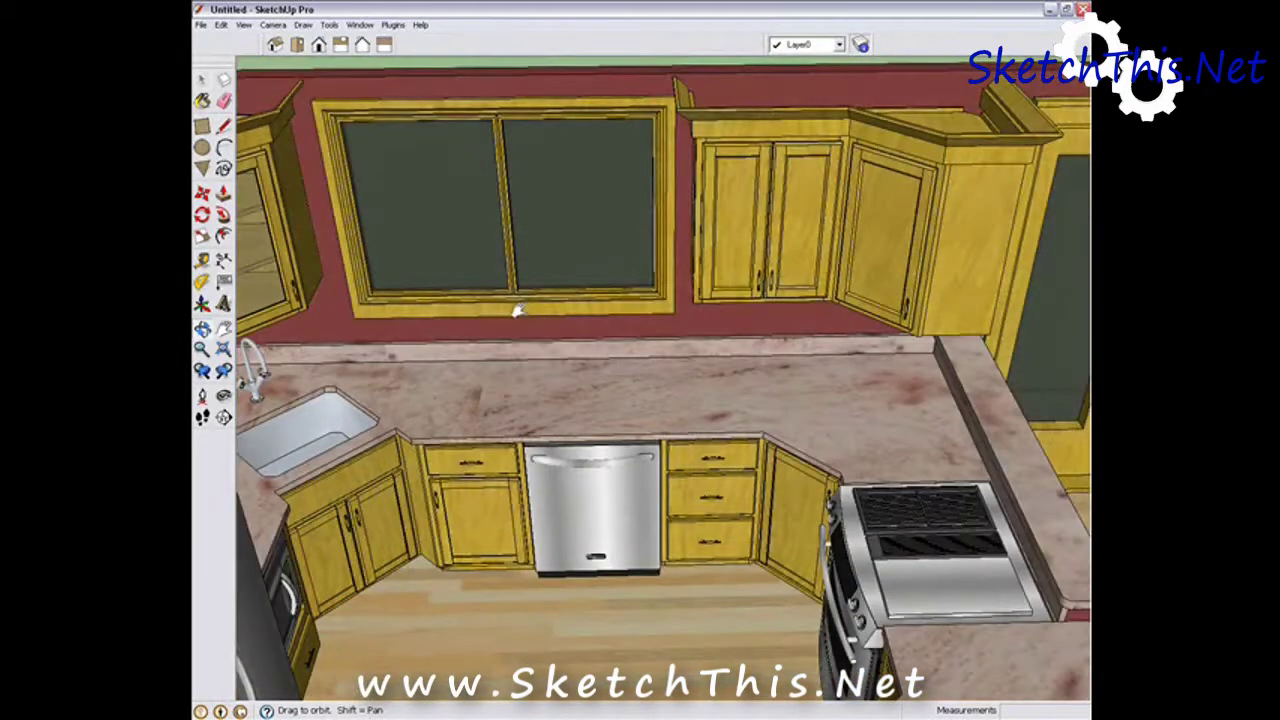
middle_click_drag(514, 306, 559, 318)
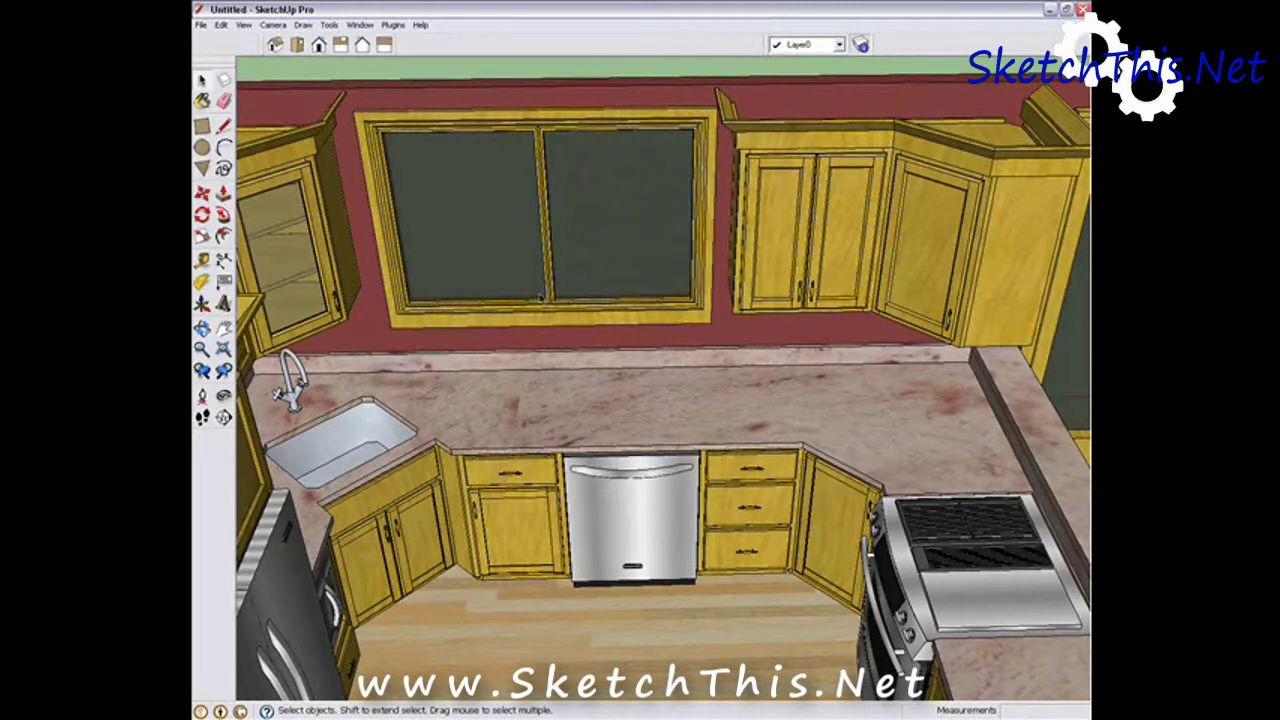
middle_click_drag(516, 254, 628, 278)
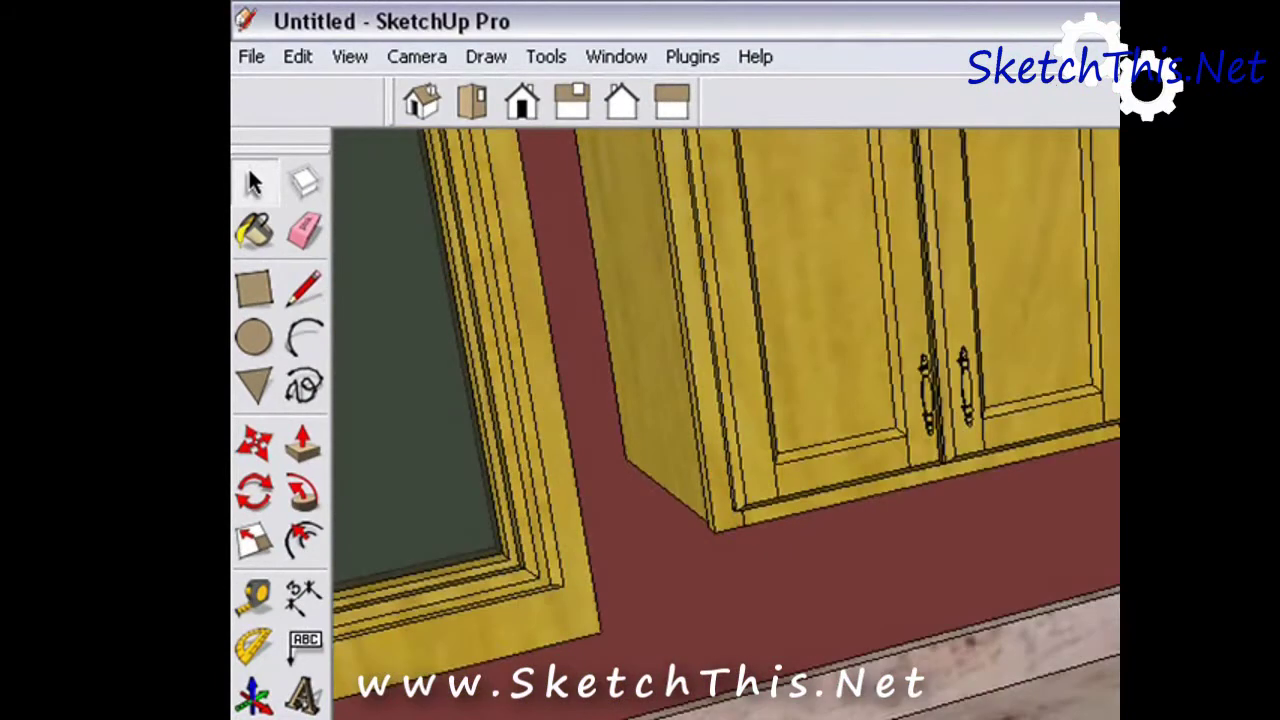
left_click(348, 58)
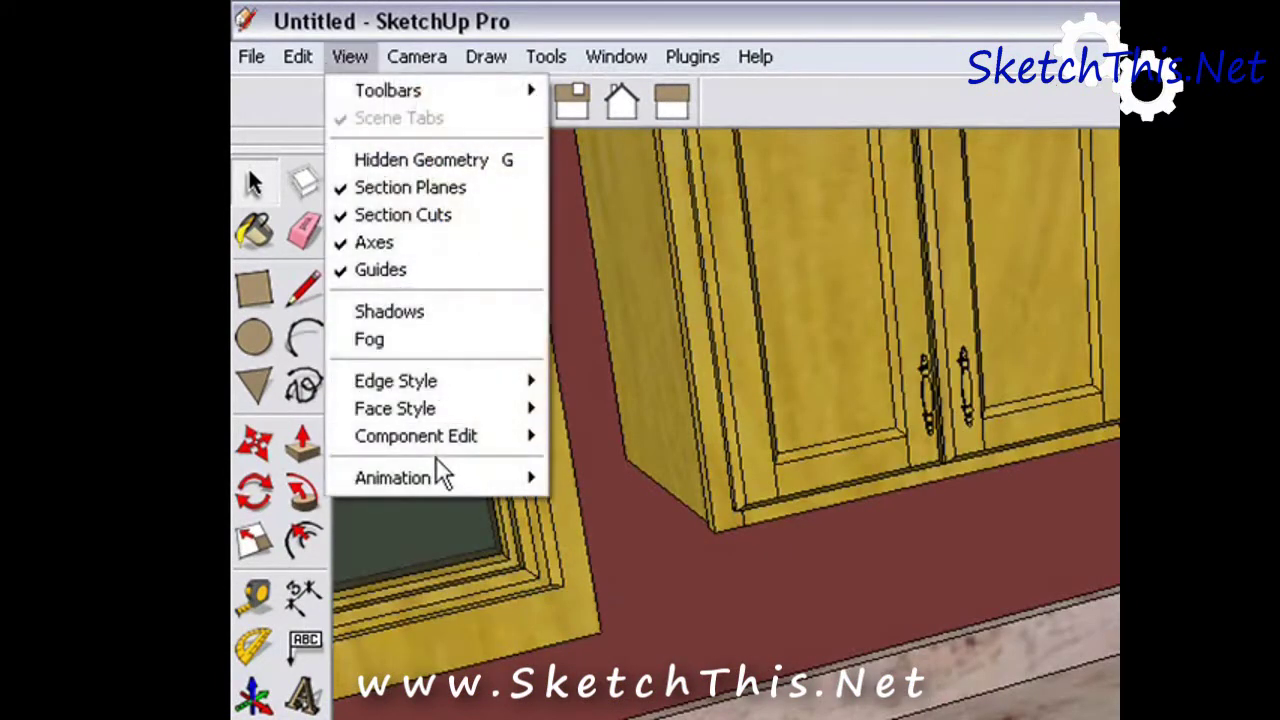
mouse_move(443, 478)
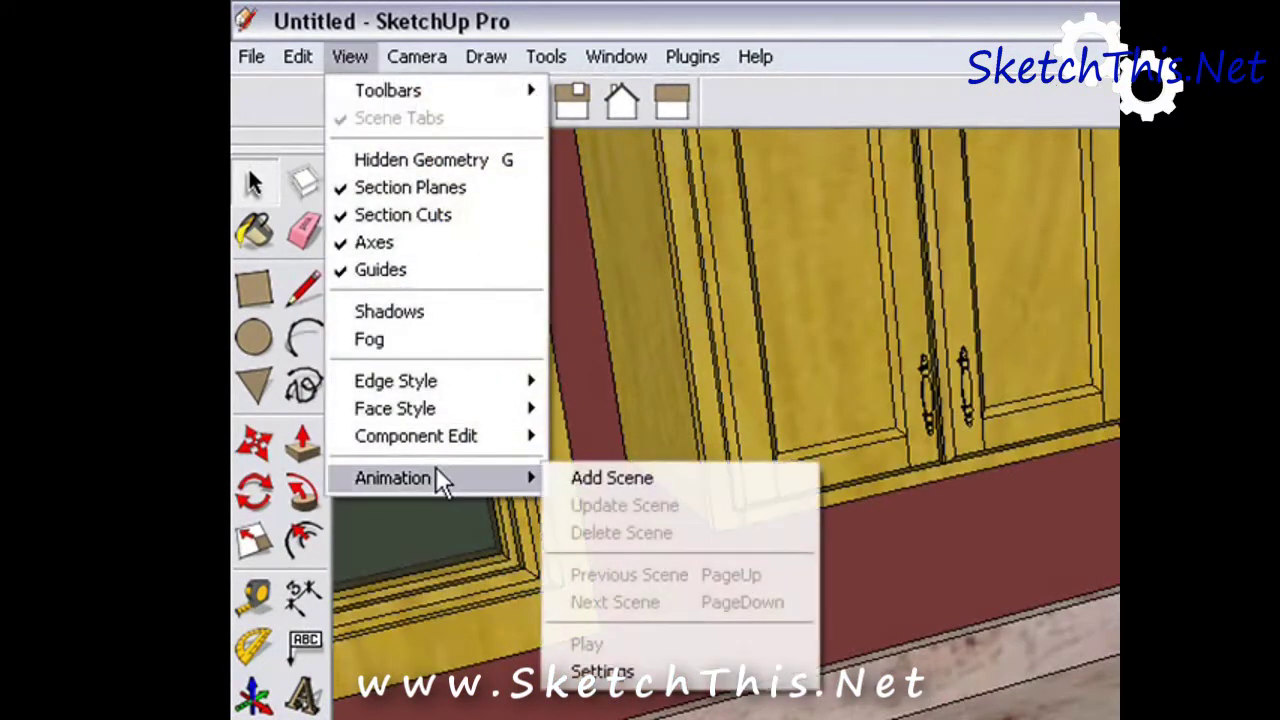
left_click(612, 479)
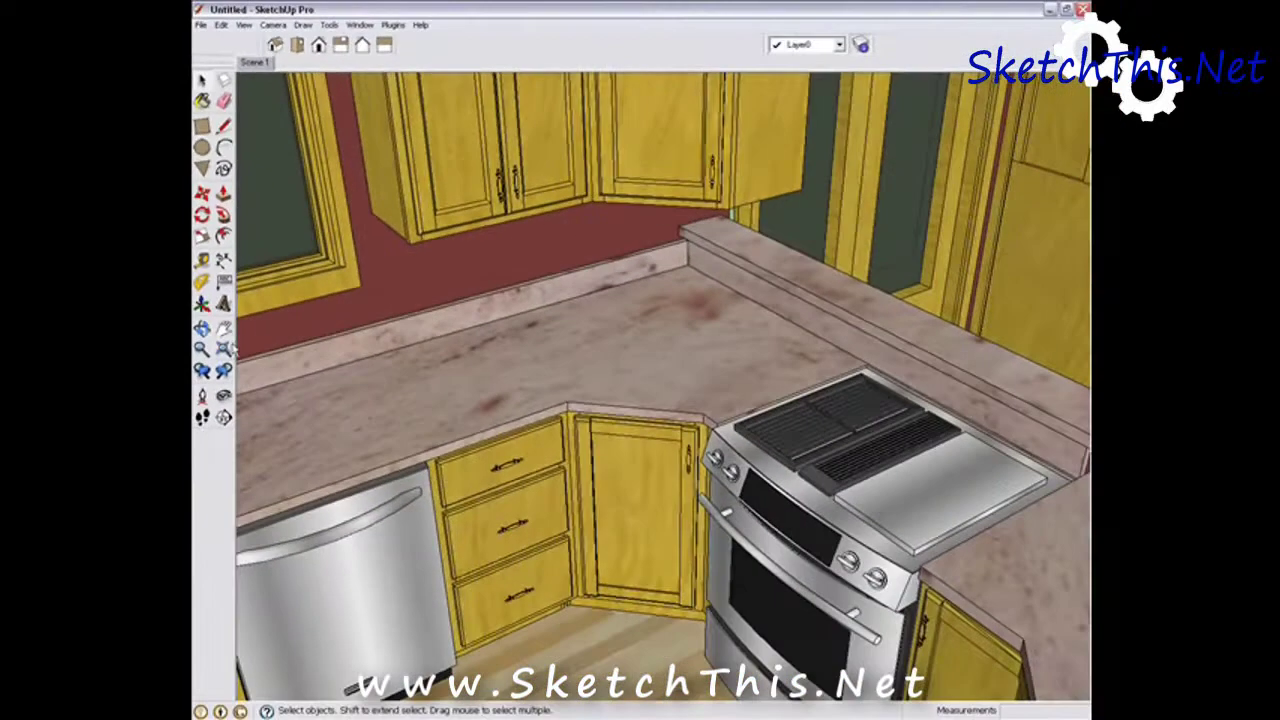
- Zoom extents, recall Scene 1's stove close-up, then switch to Top view and pan the plan
left_click(226, 347)
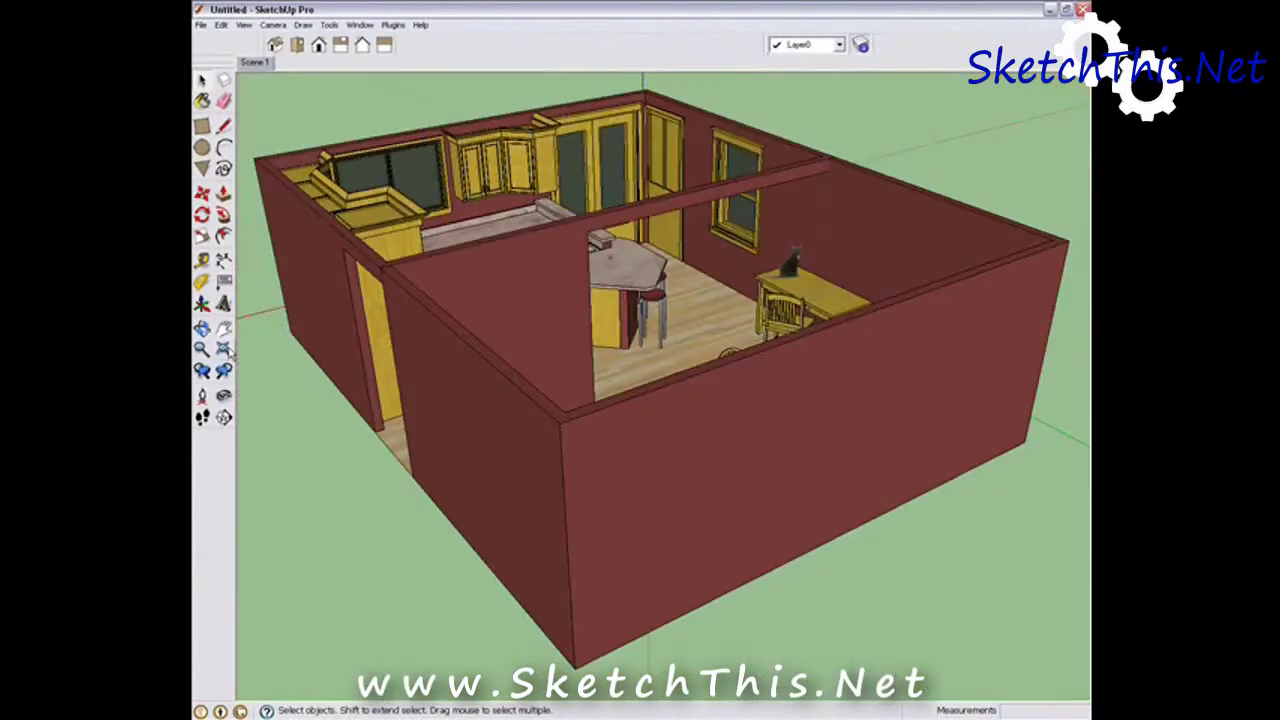
left_click(255, 63)
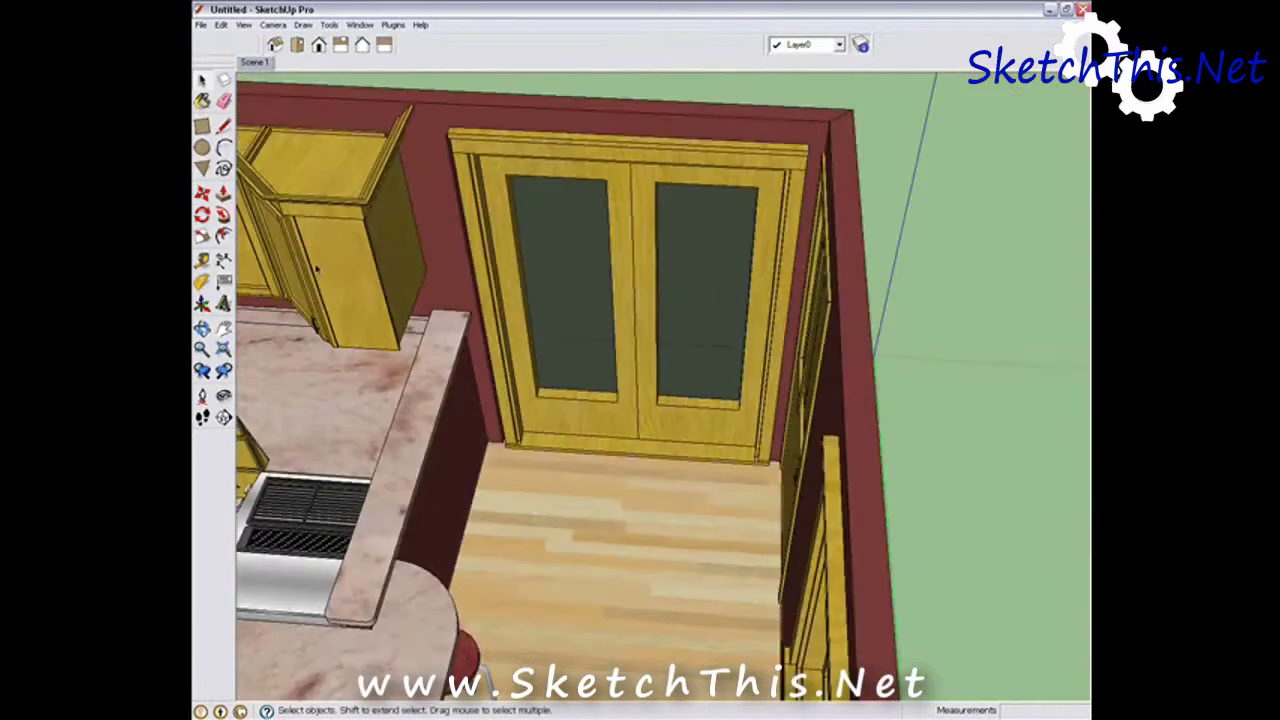
left_click(258, 63)
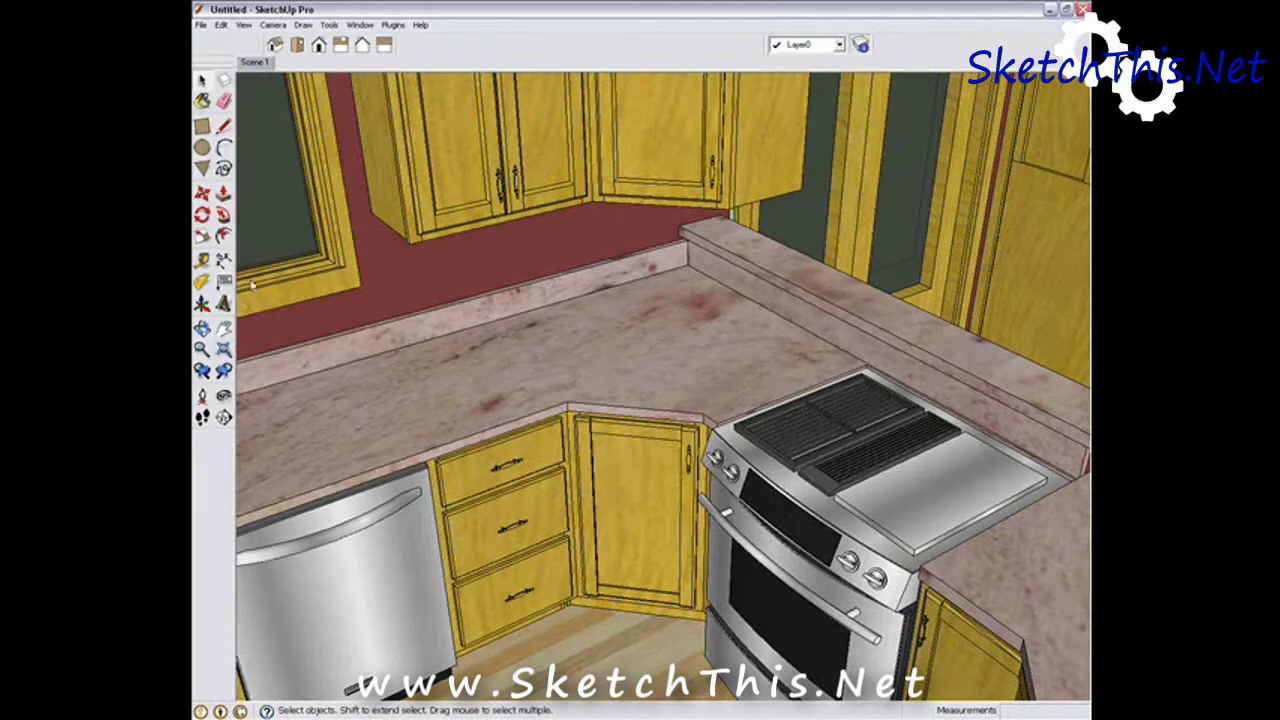
left_click(297, 45)
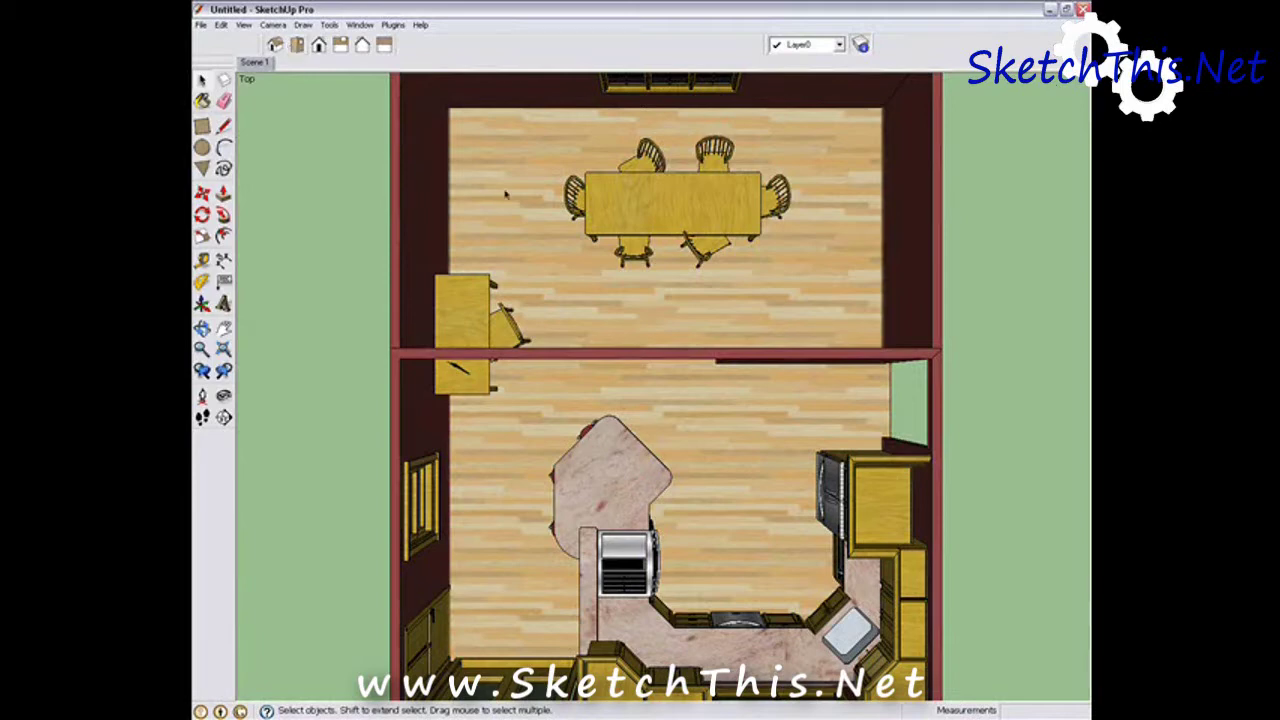
middle_click_drag(707, 441, 642, 355, "shift")
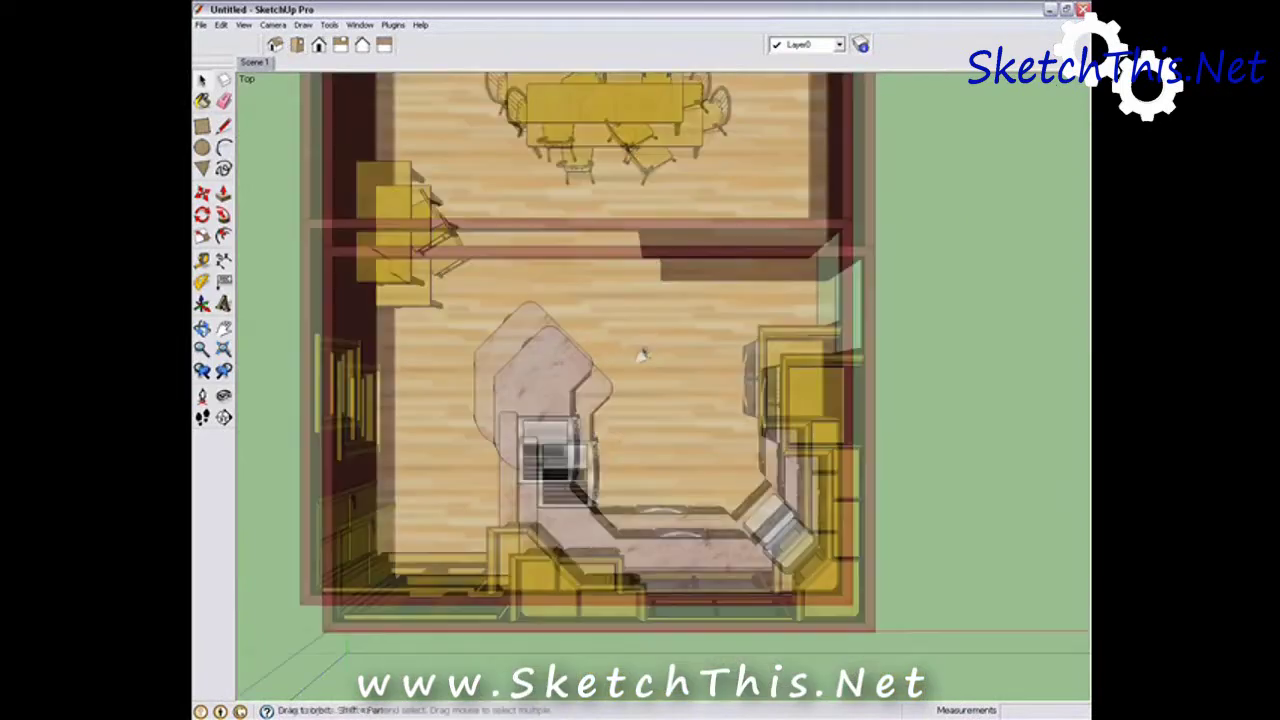
scroll(642, 355, "up", 5)
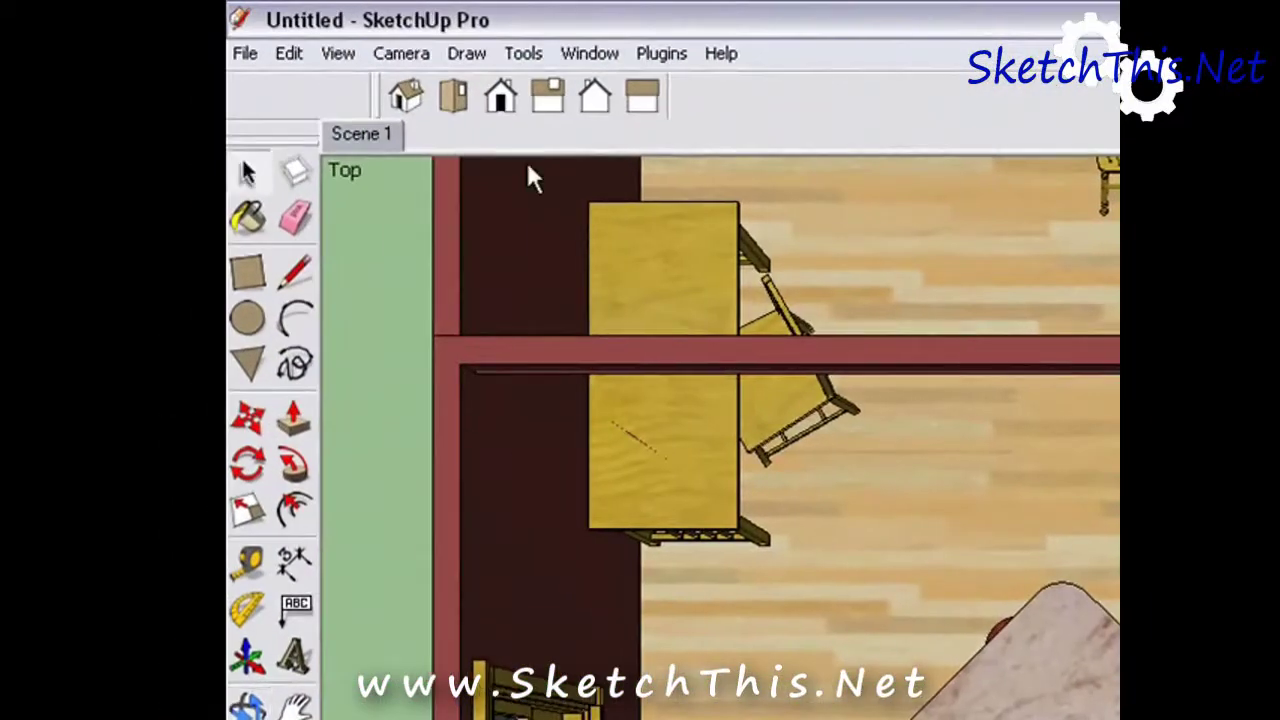
left_click(338, 55)
mouse_move(340, 92)
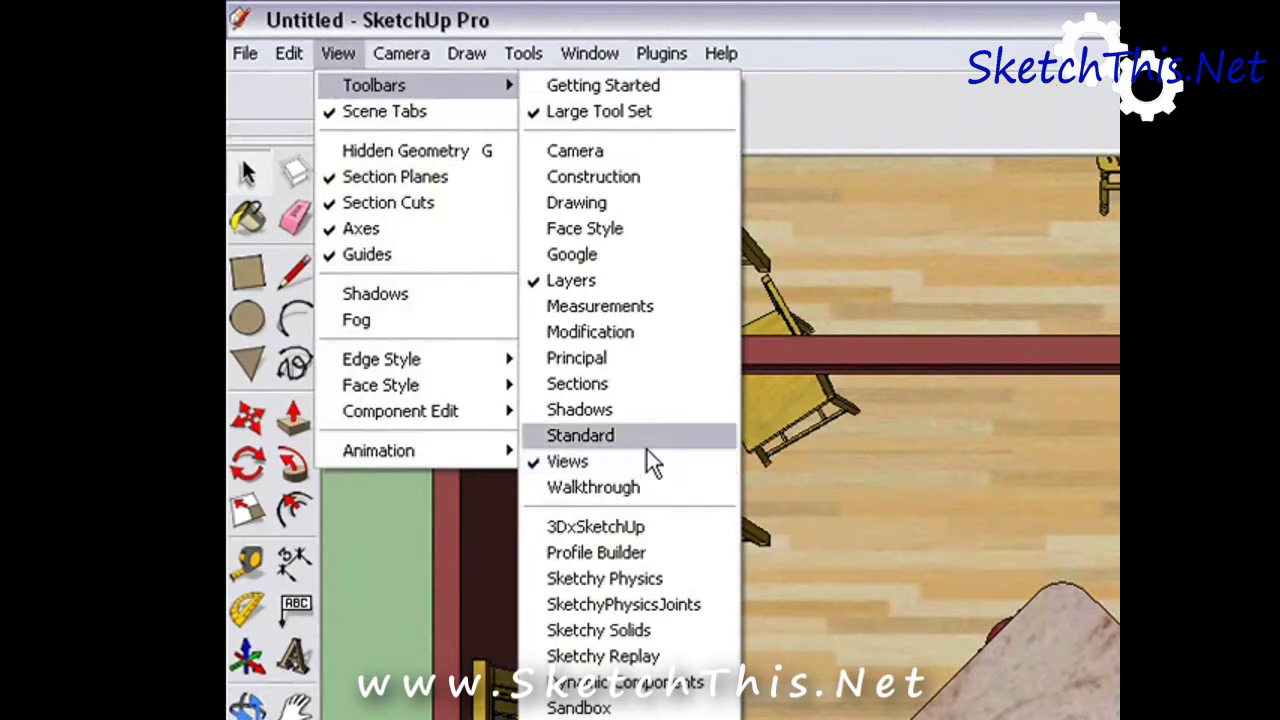
left_click(670, 16)
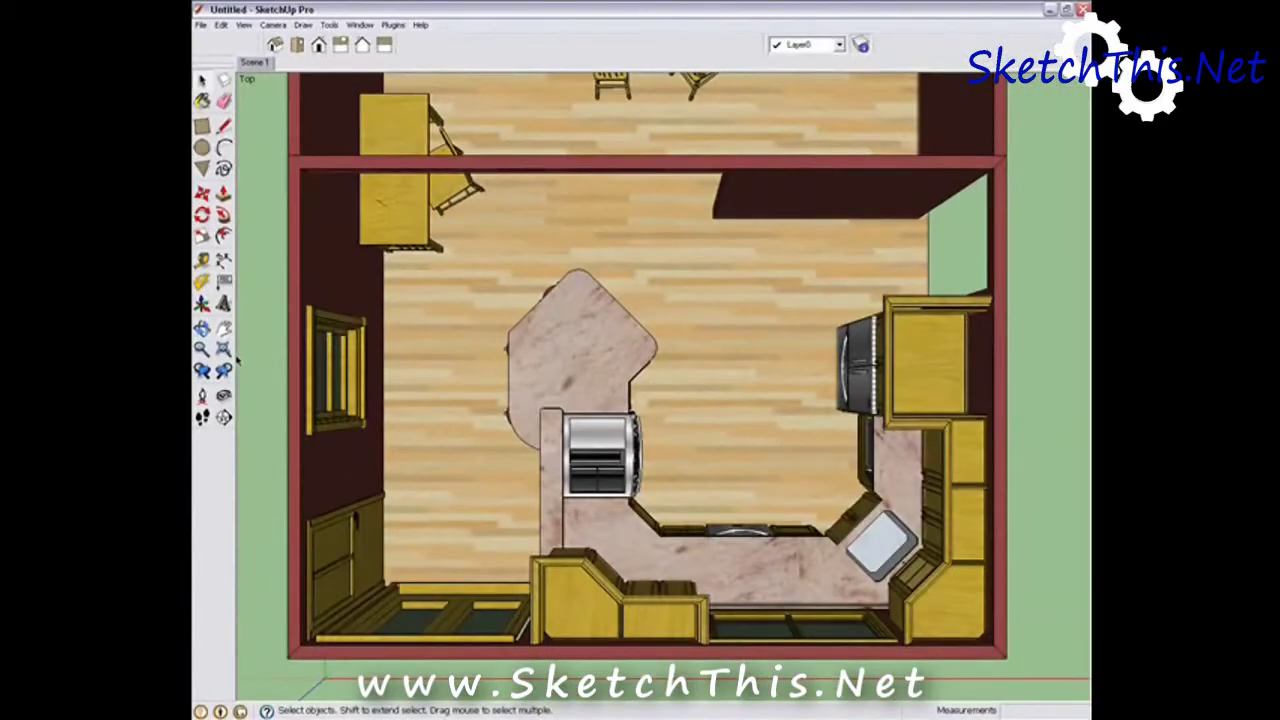
scroll(555, 354, "up", 6)
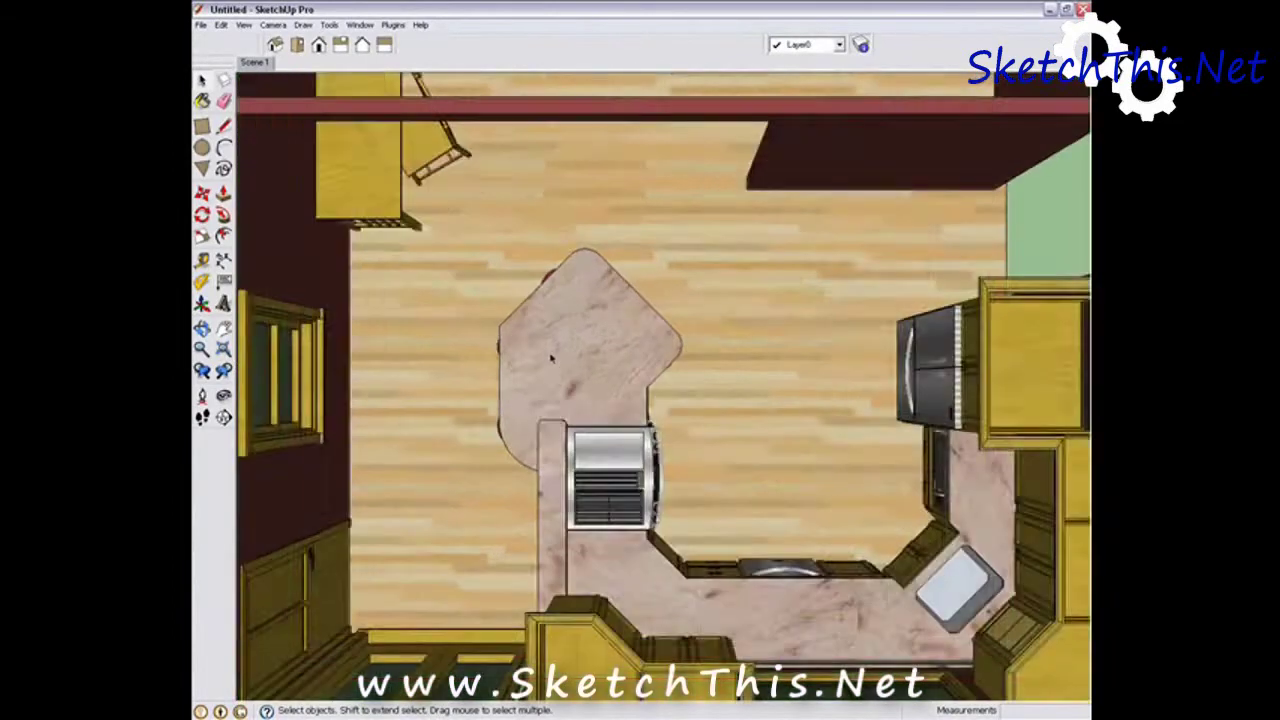
scroll(570, 348, "up", 3)
scroll(389, 208, "up", 5)
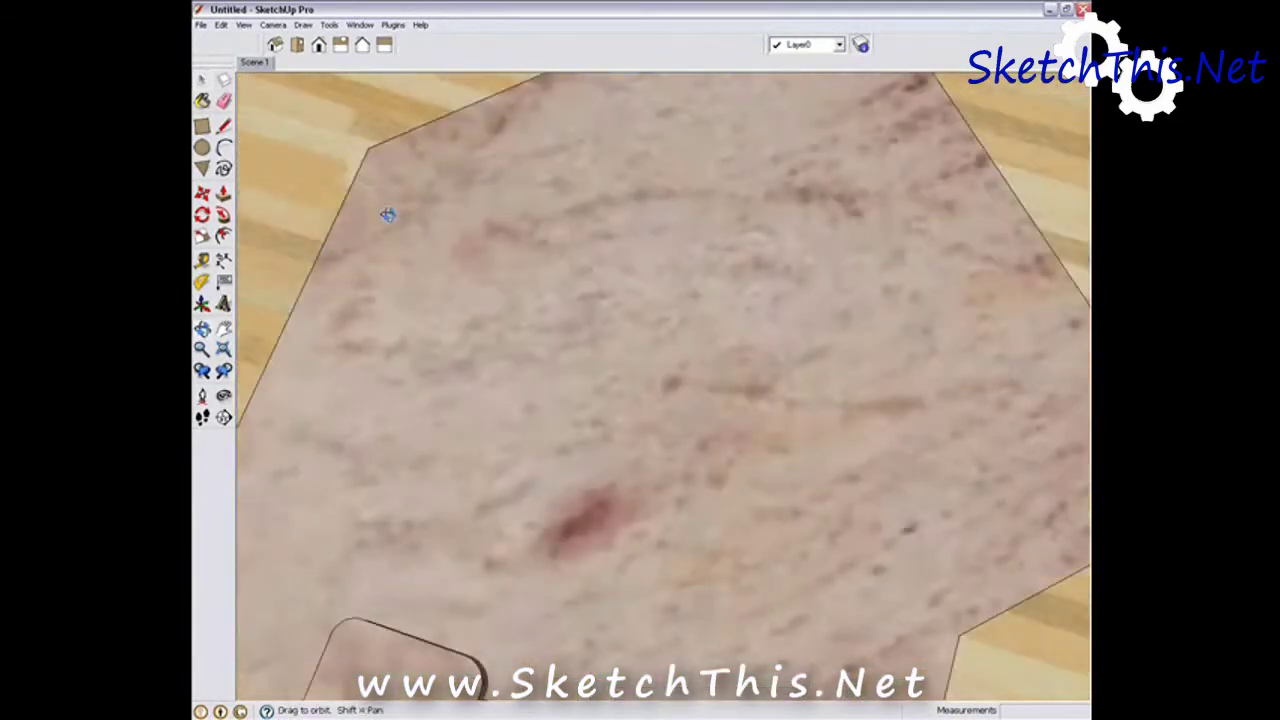
middle_click_drag(389, 205, 300, 146)
left_click(223, 349)
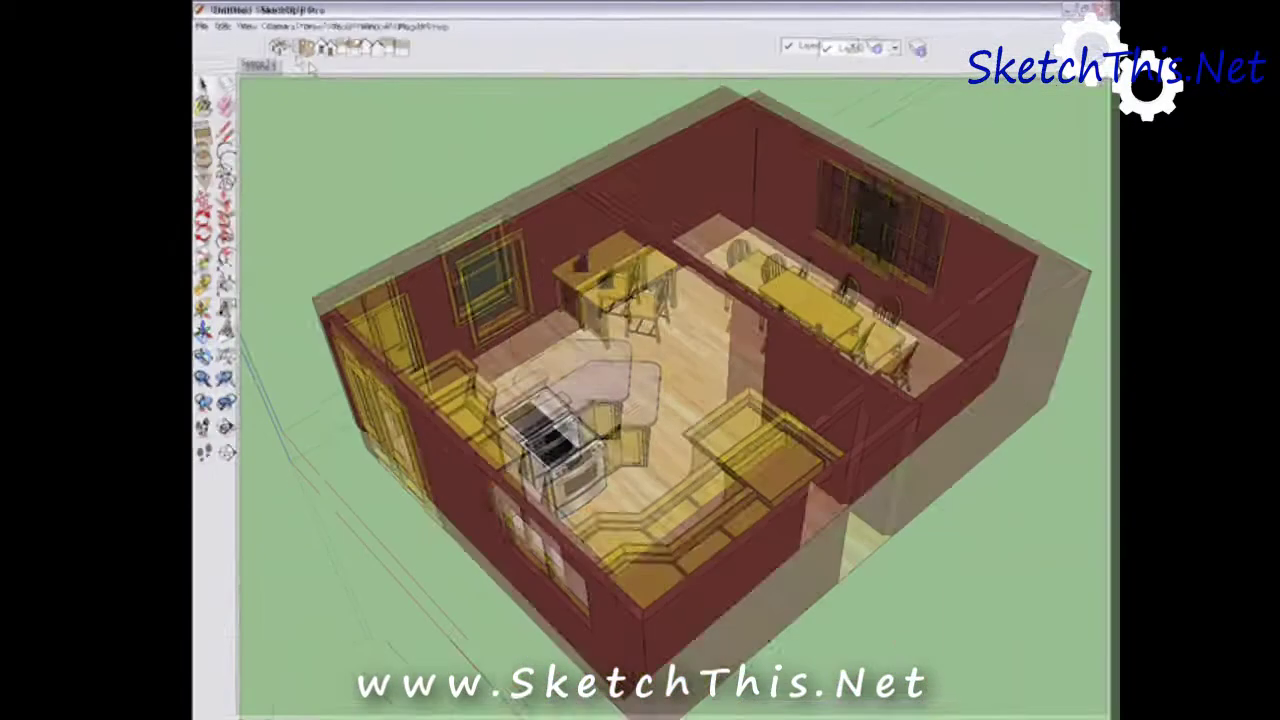
- Compare Top, Front and Iso views, then return to Top and zoom extents
left_click(303, 48)
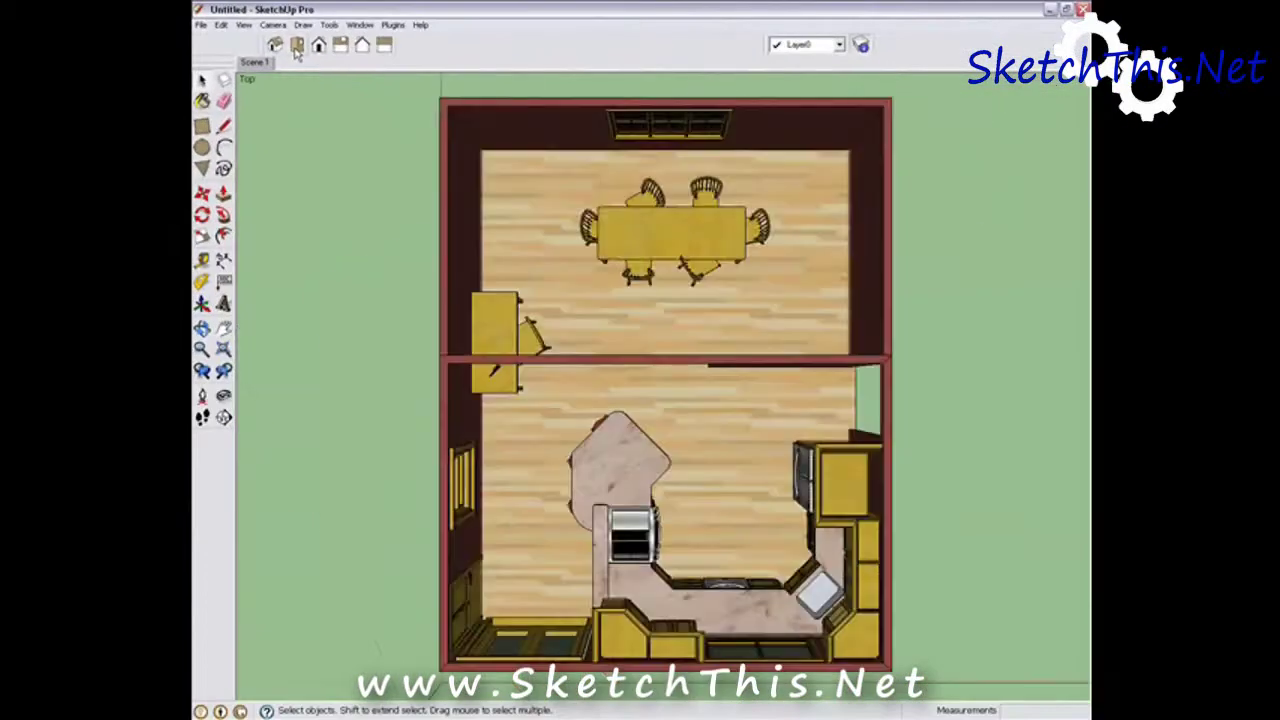
left_click(318, 45)
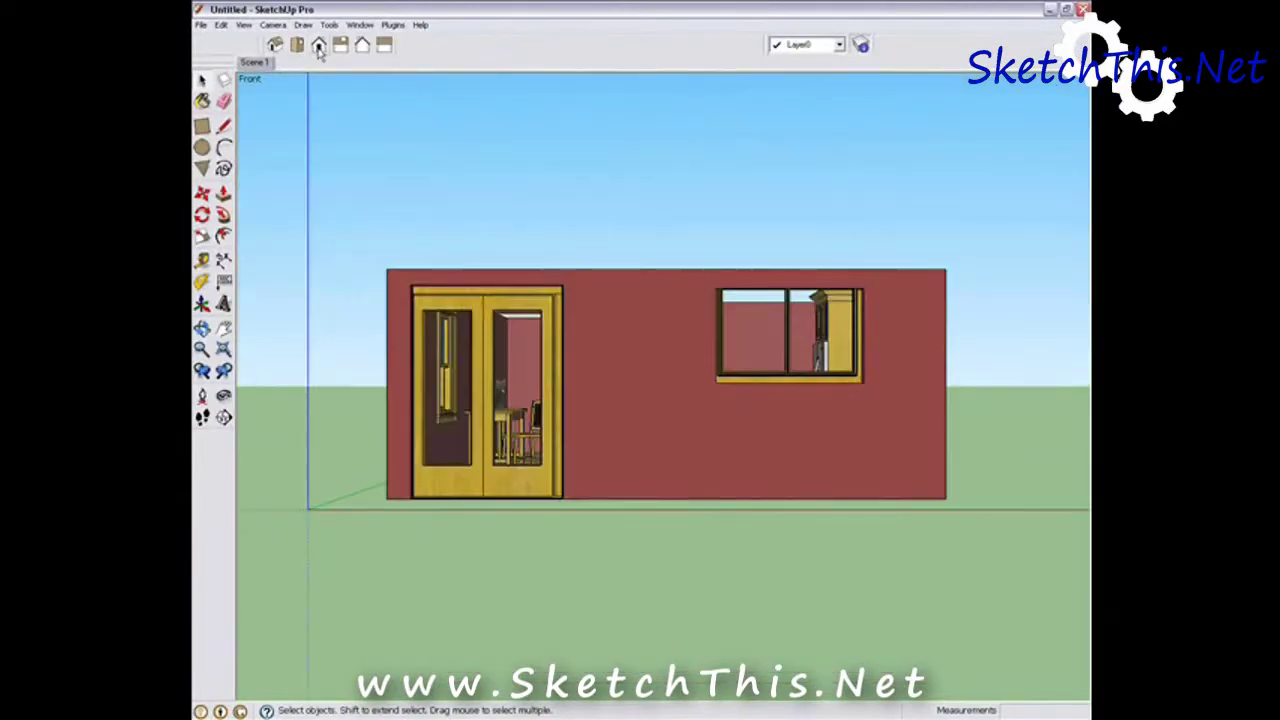
left_click(276, 46)
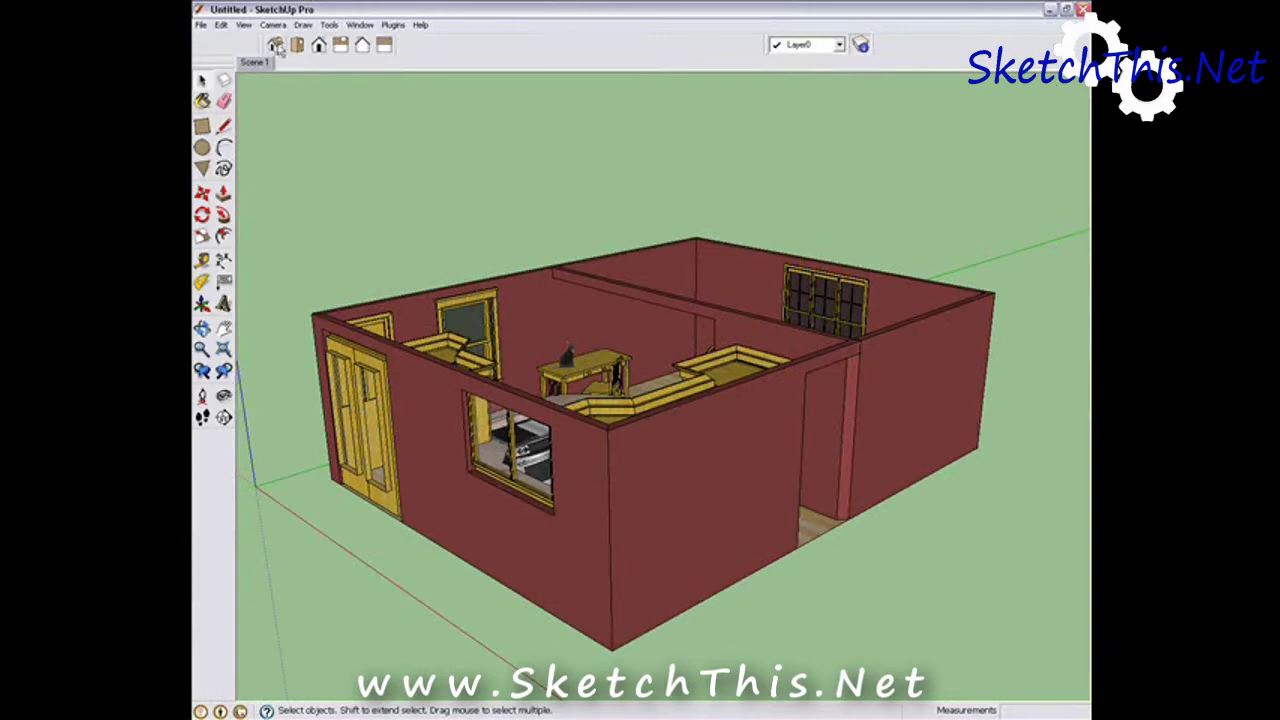
left_click(297, 46)
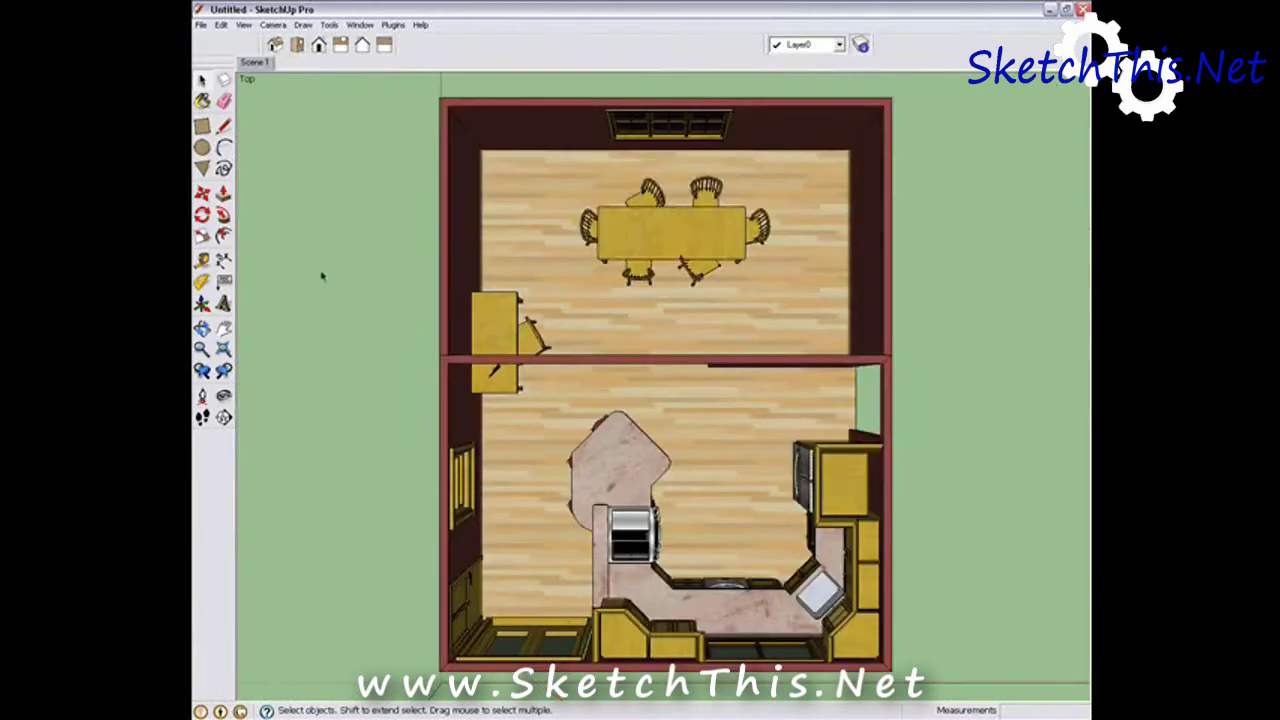
left_click(223, 349)
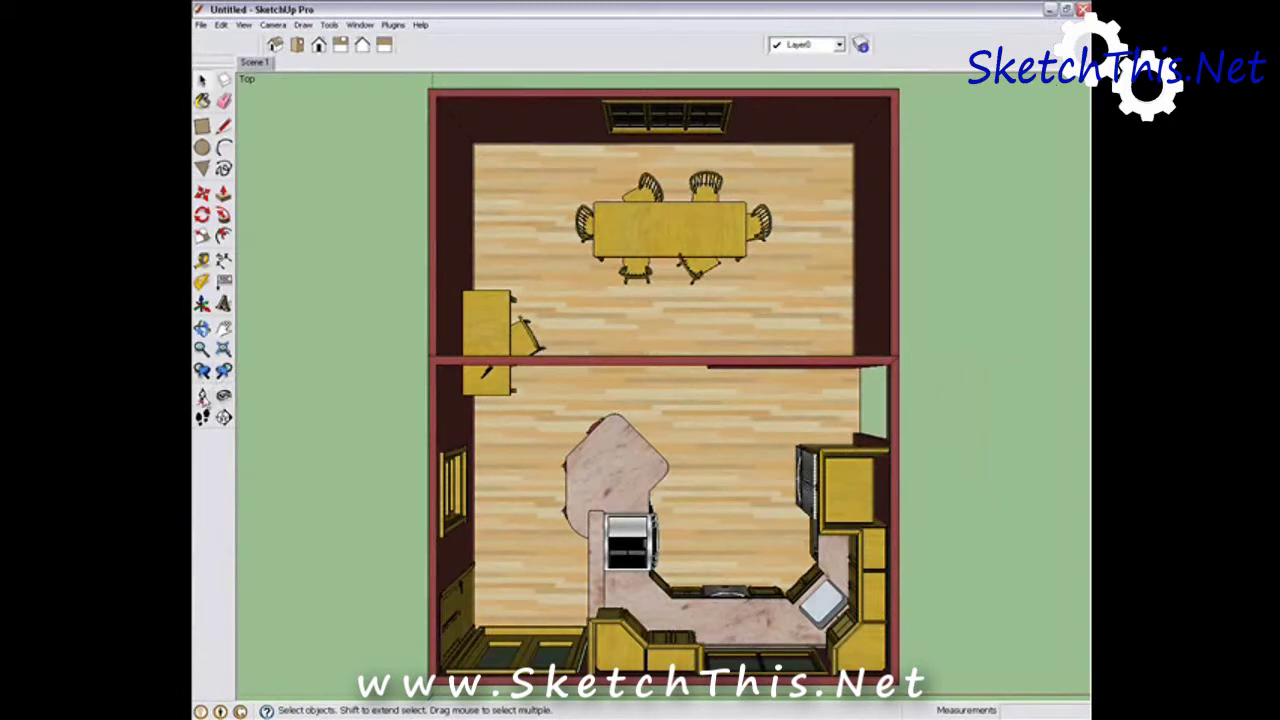
- Drop the camera onto the kitchen floor at 5' 6" eye height, facing the sink wall
left_click(202, 396)
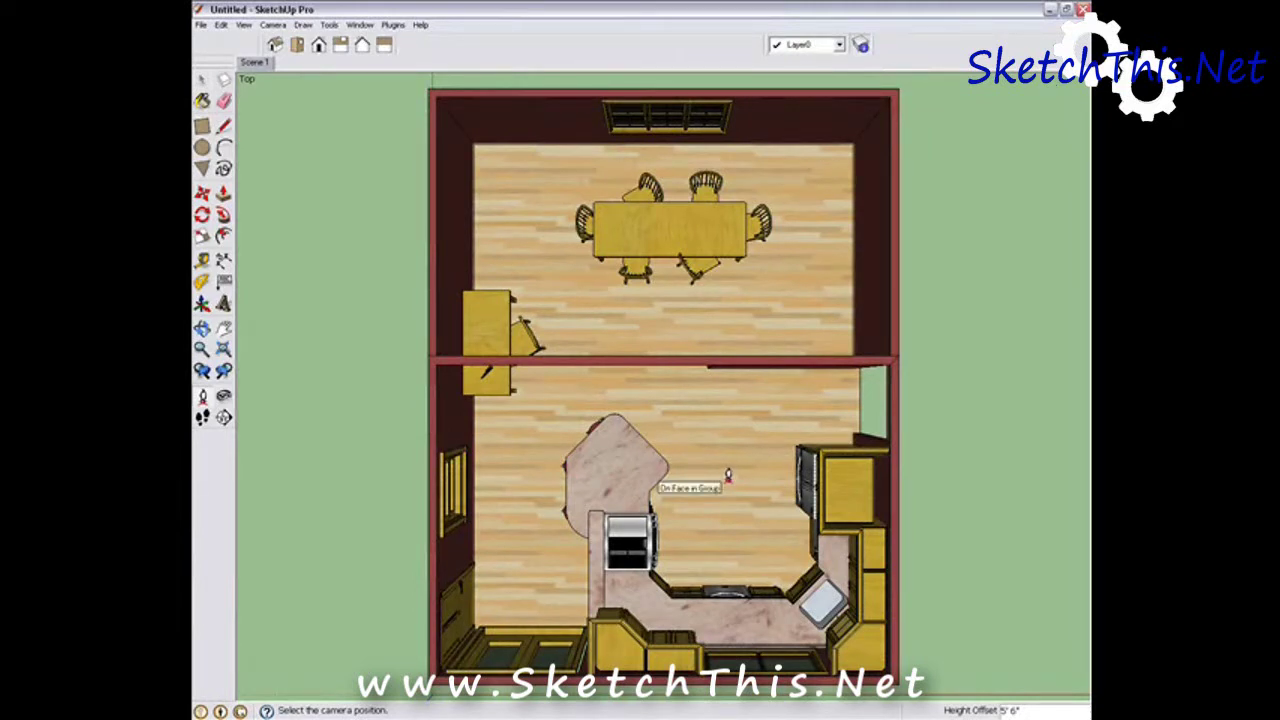
left_click(727, 477)
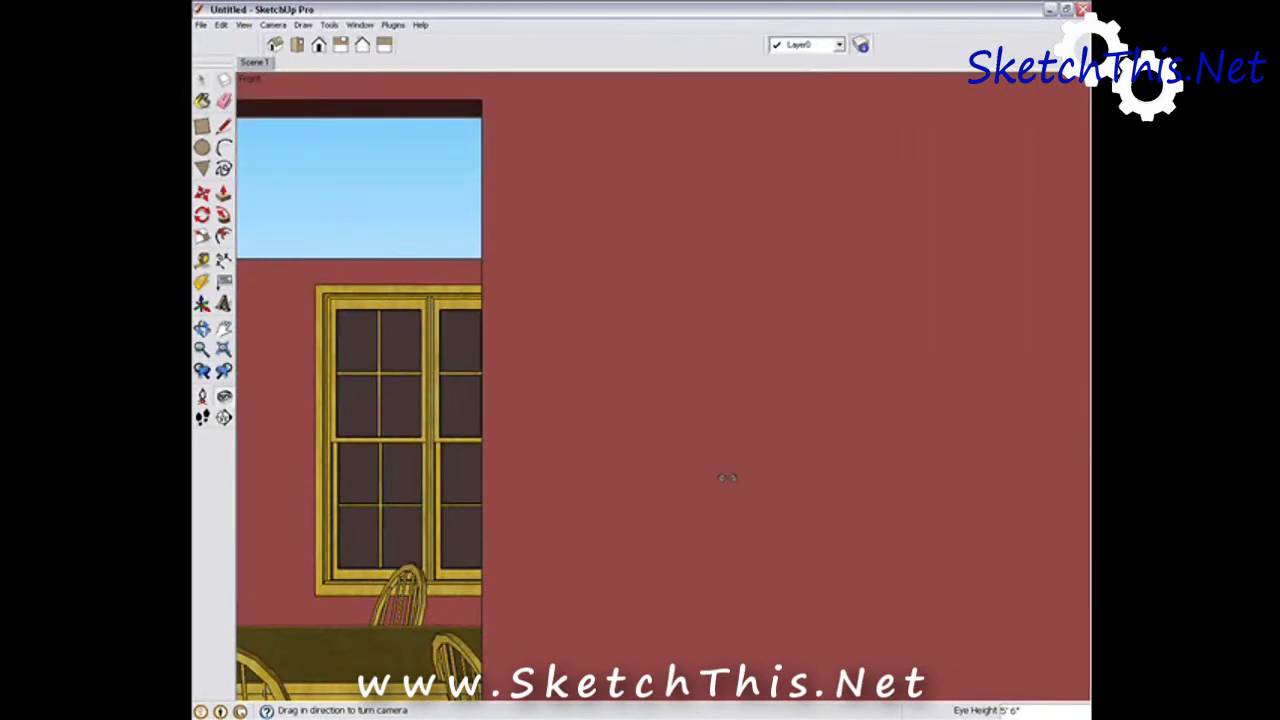
left_click_drag(727, 478, 758, 372)
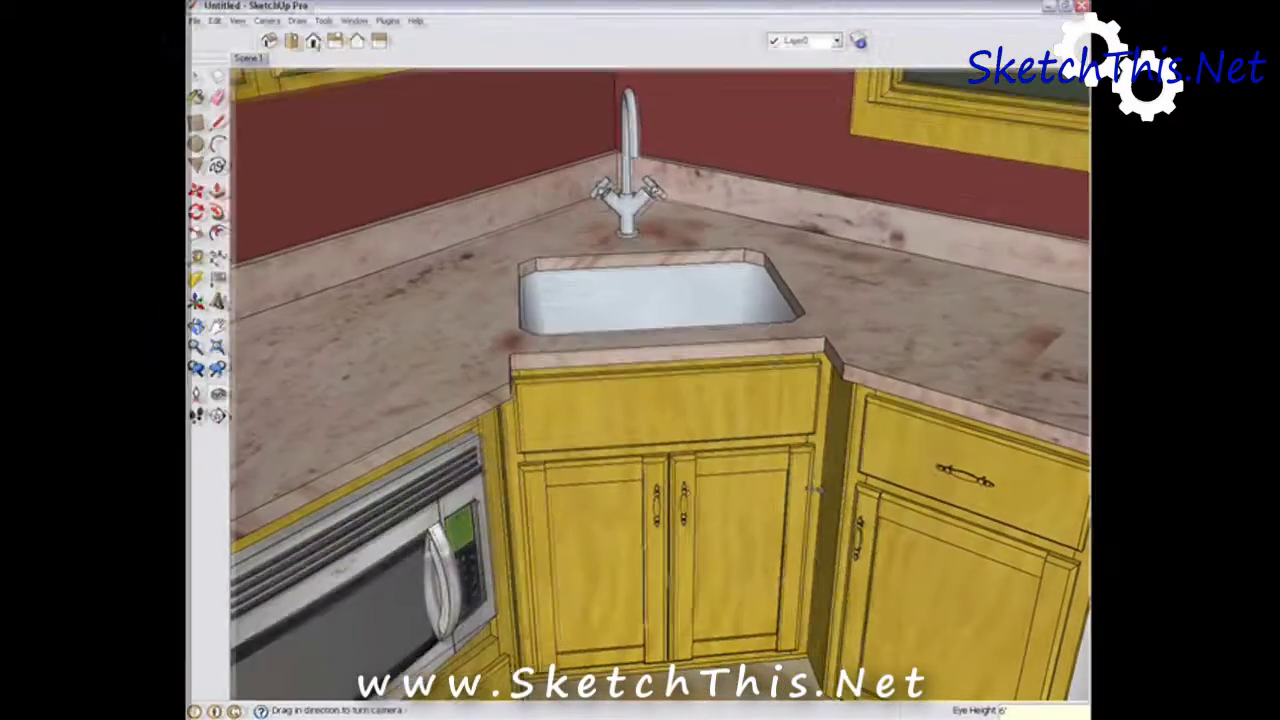
- Raise the eye height to 6' to take in the cabinets above the corner sink
type("6'")
key("Return")
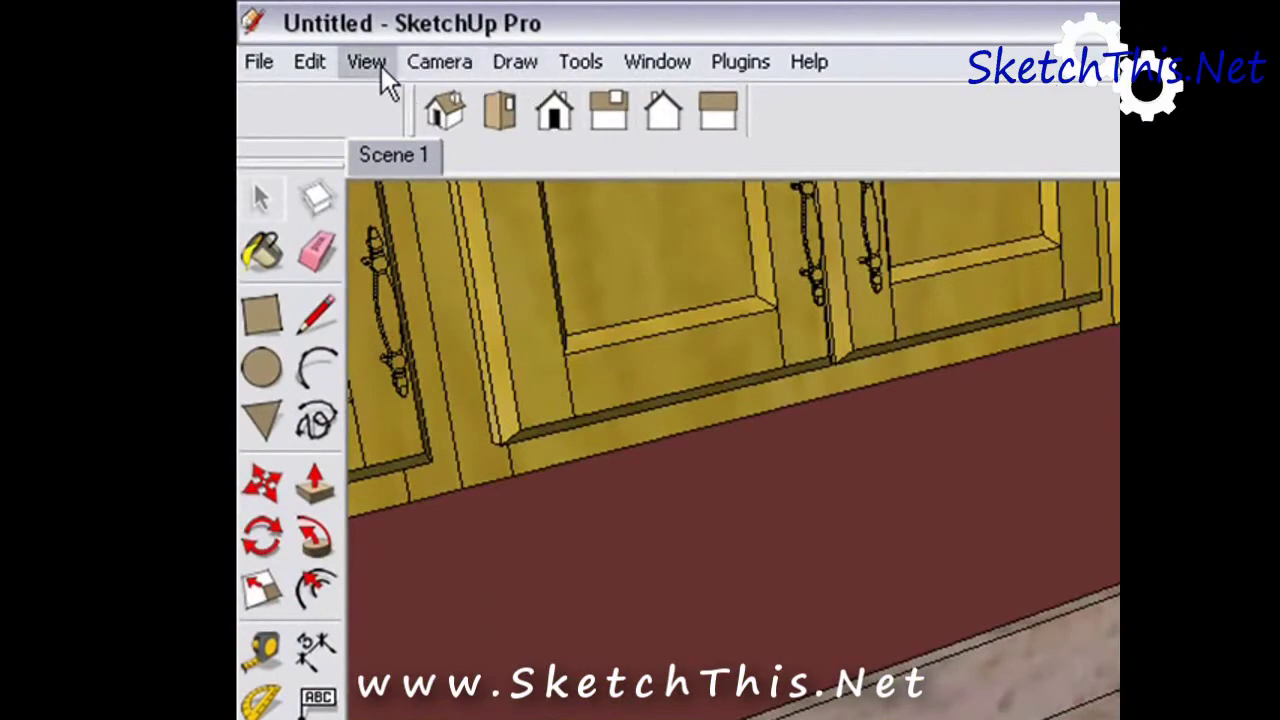
- Add the eye-level corner sink and upper cabinets view as the Scene 2 tab
left_click(372, 63)
mouse_move(420, 523)
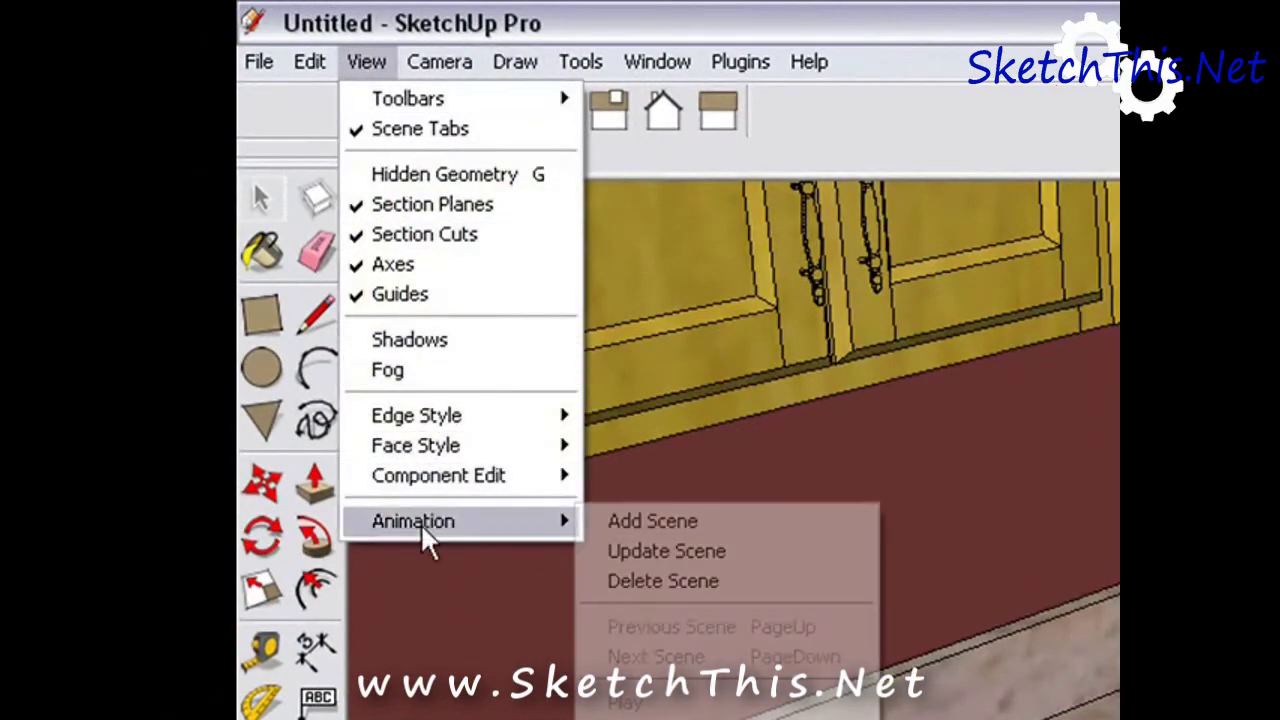
left_click(599, 520)
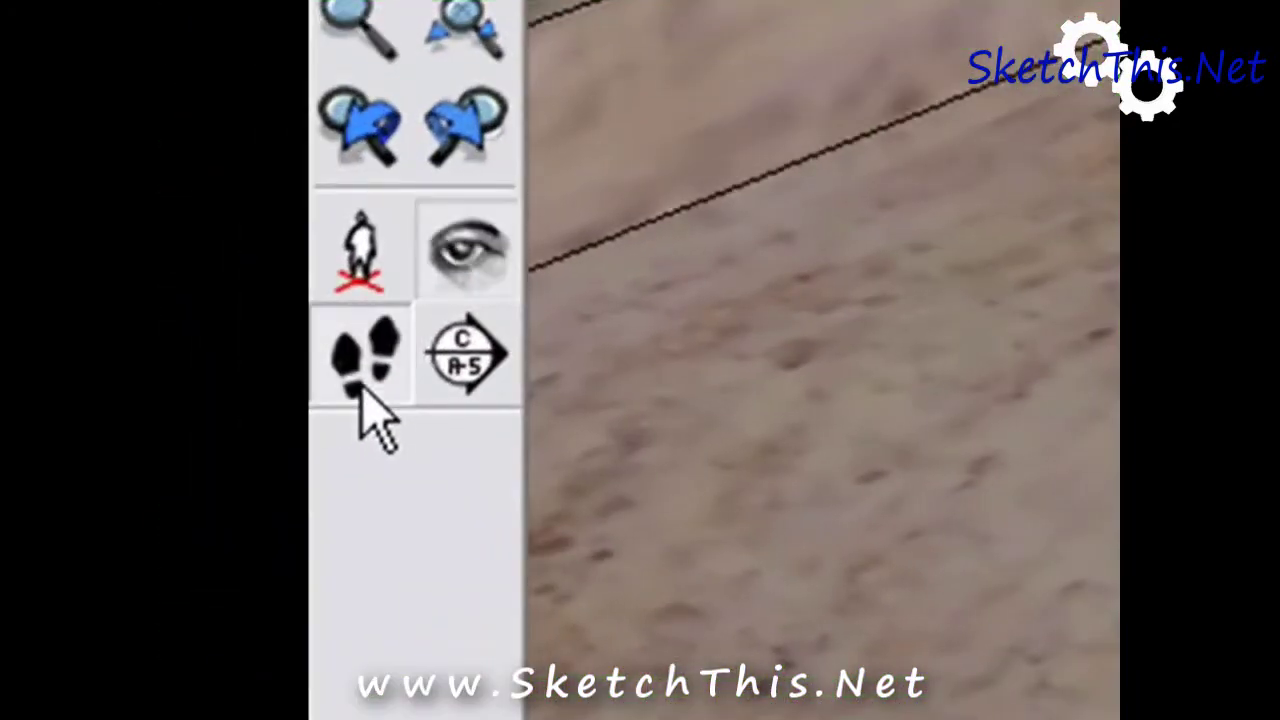
- Walk and look around the kitchen until the curved breakfast bar and two stools appear
left_click(202, 419)
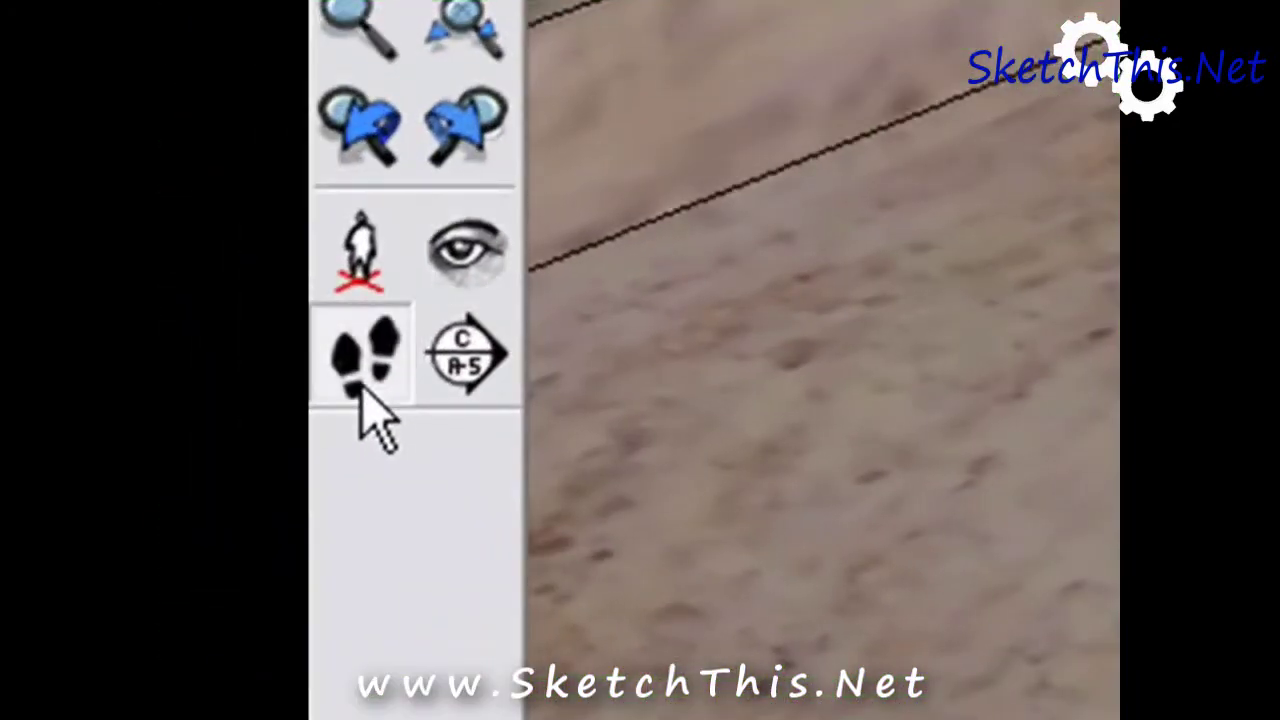
left_click(458, 262)
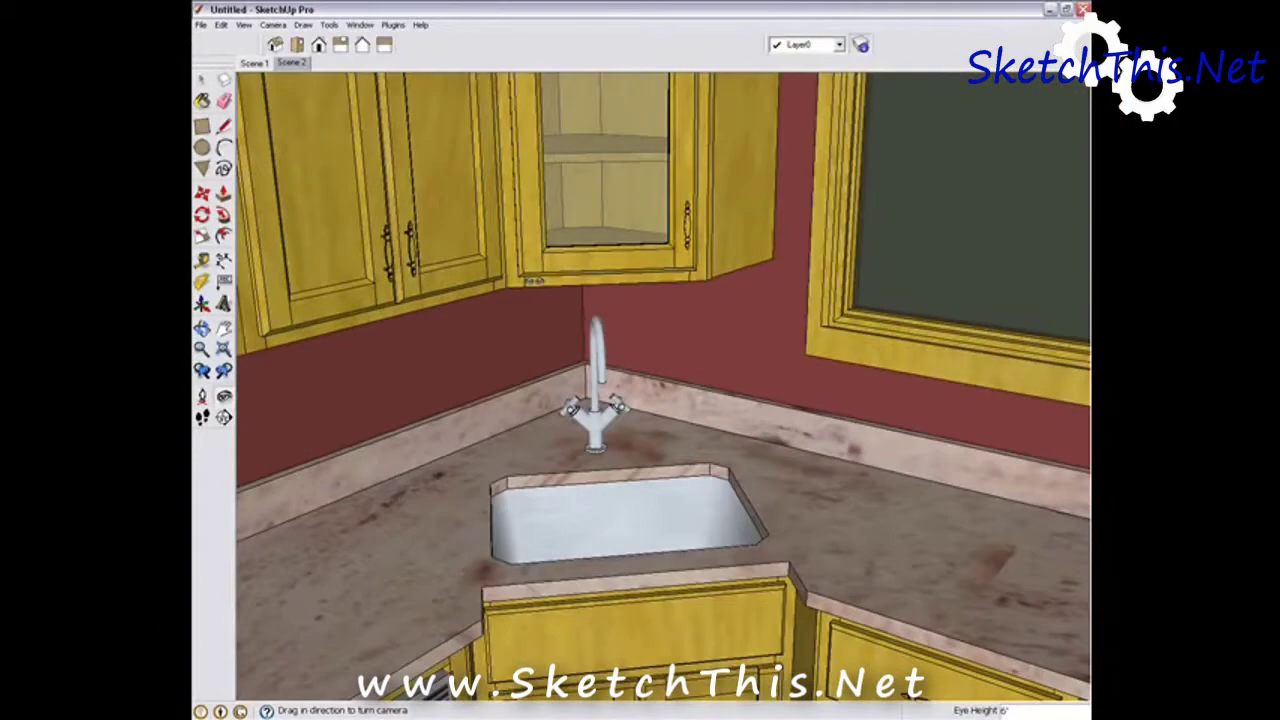
left_click_drag(533, 280, 255, 427)
left_click(202, 419)
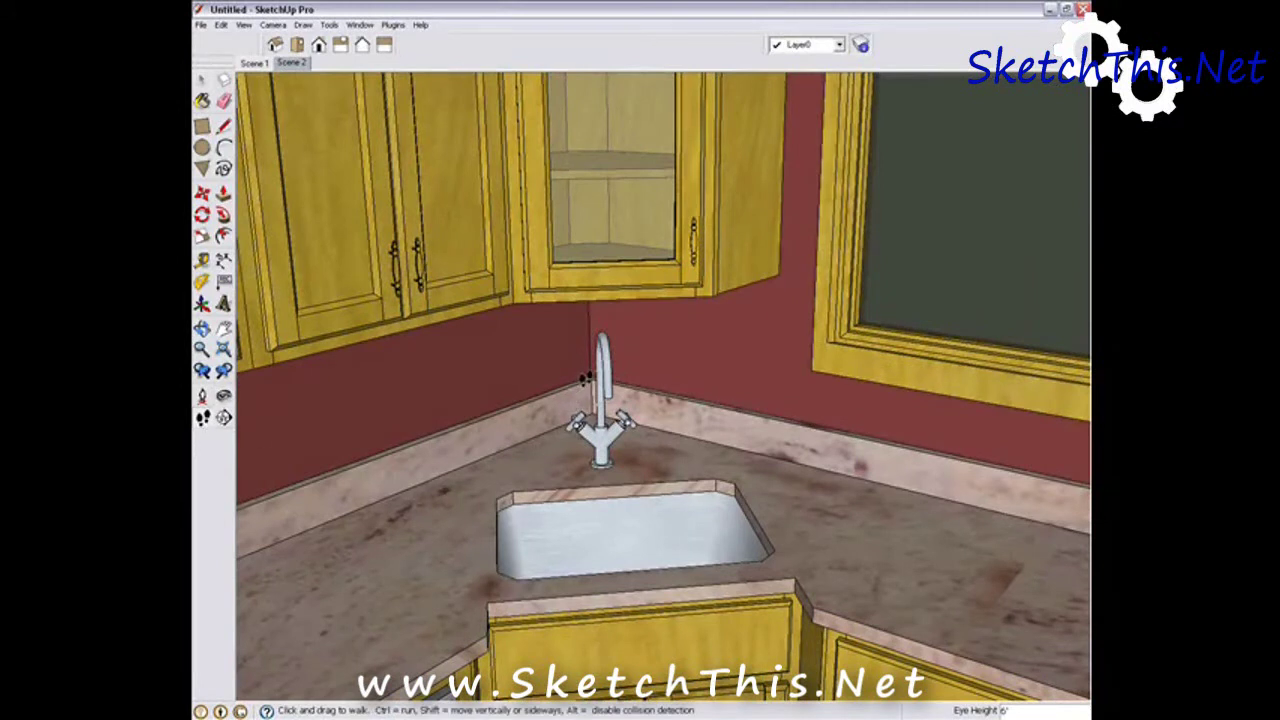
left_click_drag(587, 378, 436, 600)
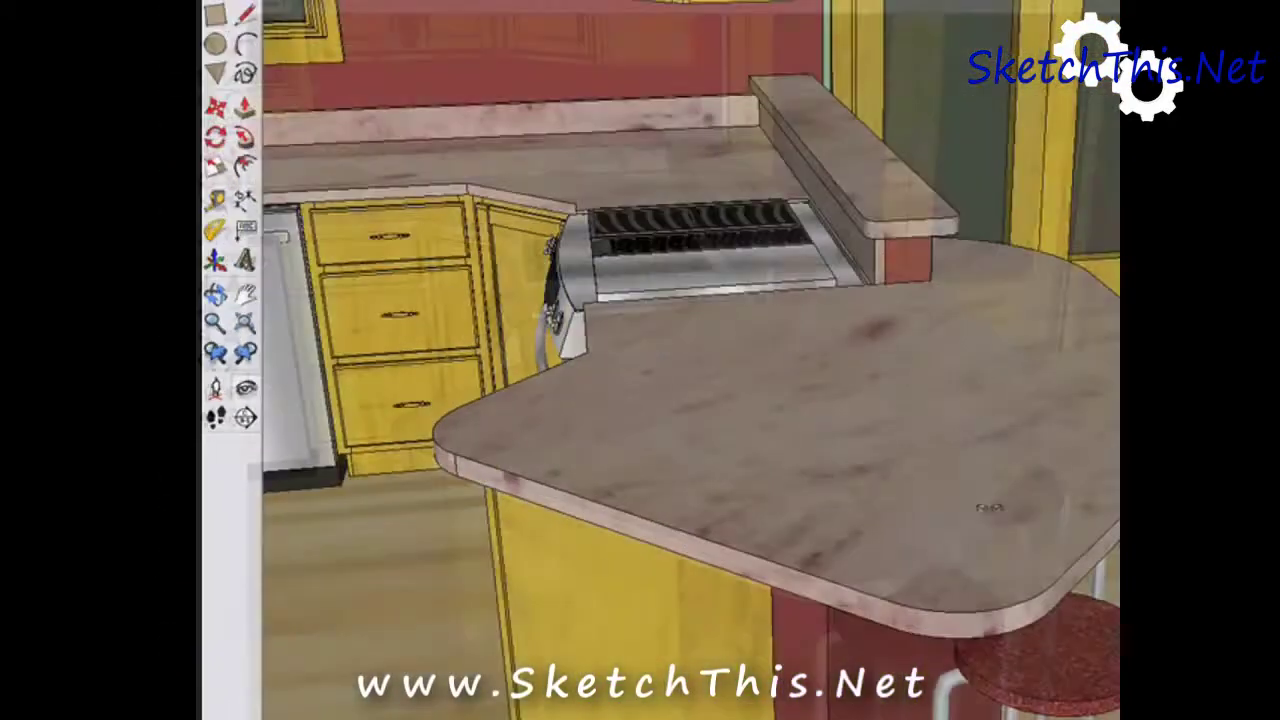
left_click_drag(690, 600, 797, 601)
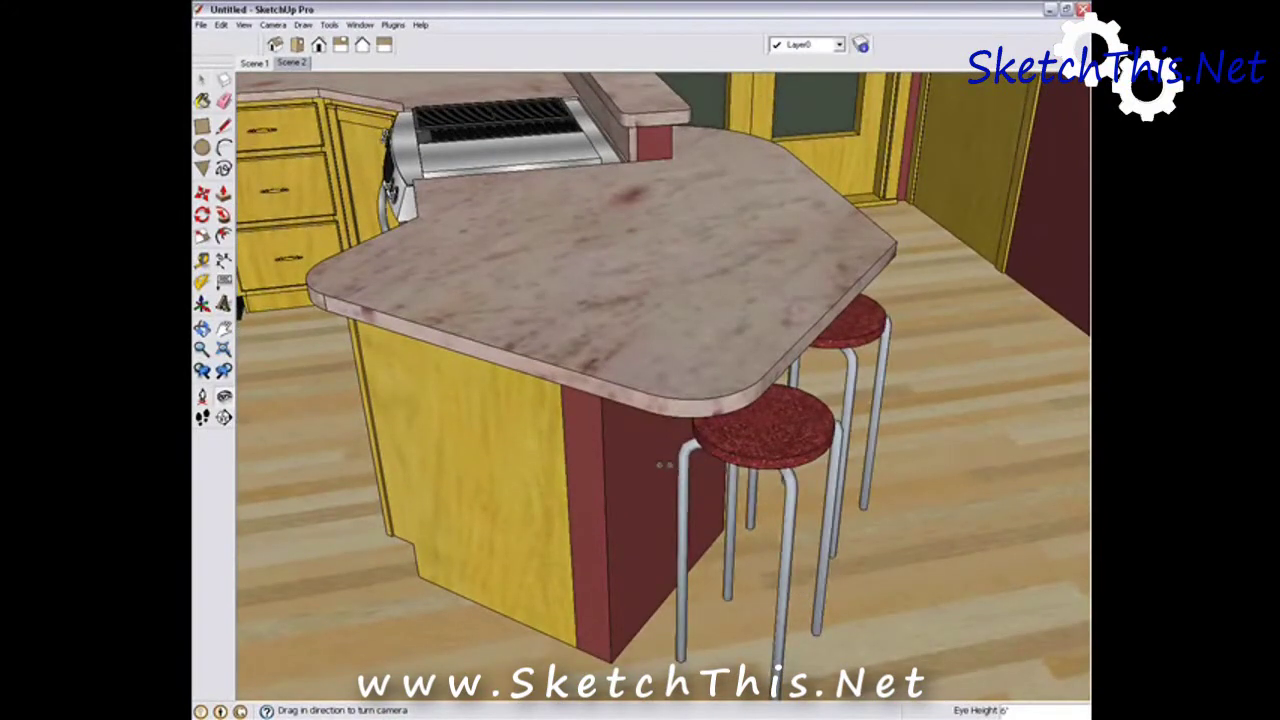
- Save the breakfast bar and stools view as Scene 3
left_click(243, 24)
mouse_move(263, 208)
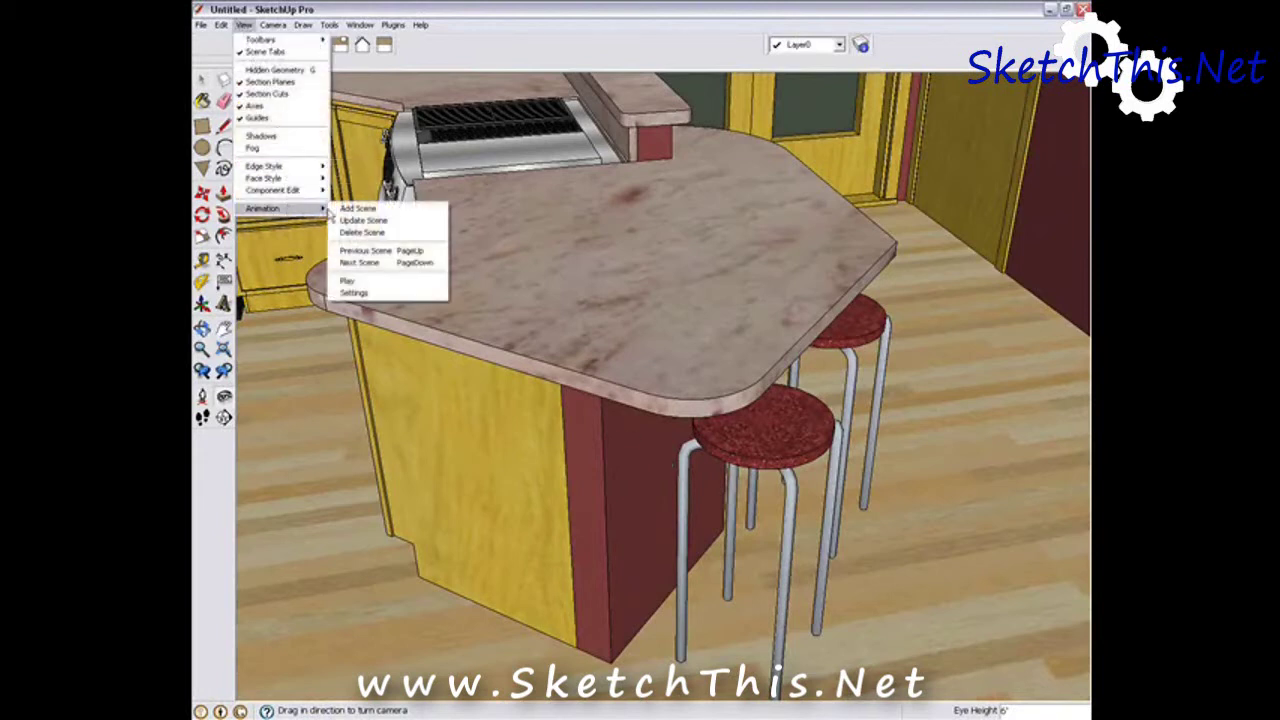
left_click(352, 206)
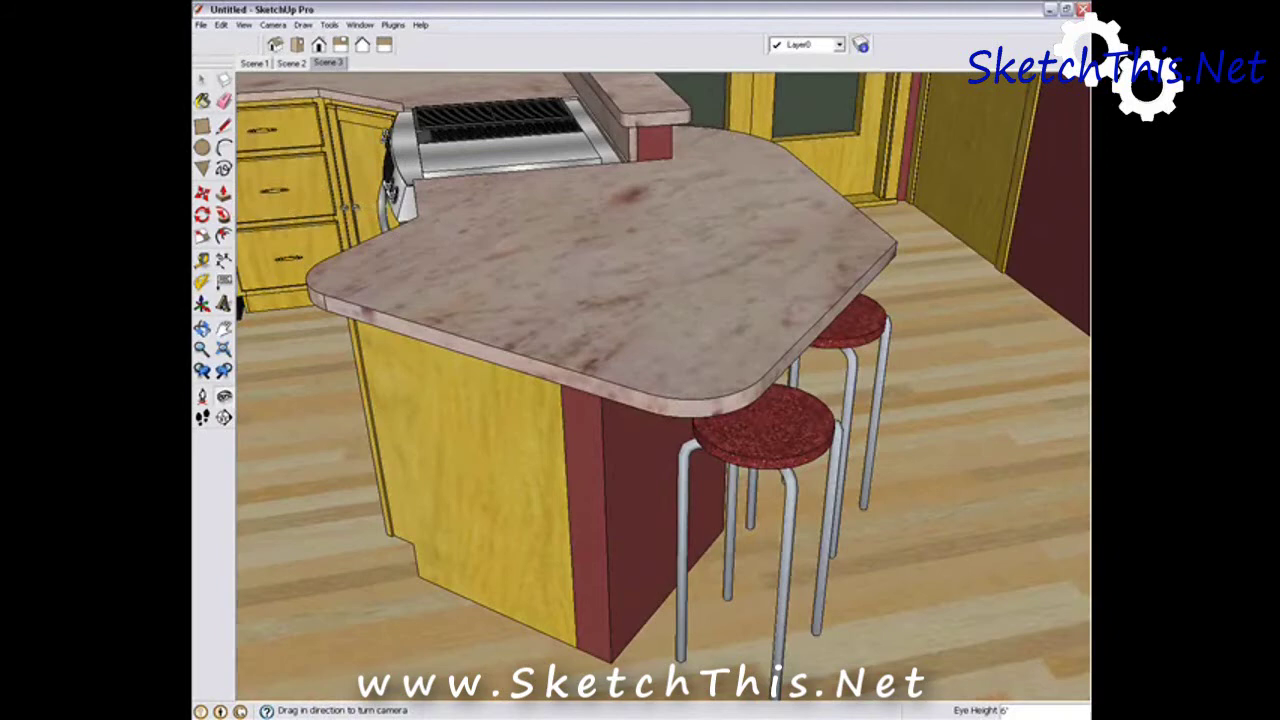
- With the Select tool, cycle through Scene 1, Scene 2, Scene 3, ending on Scene 2
left_click(202, 82)
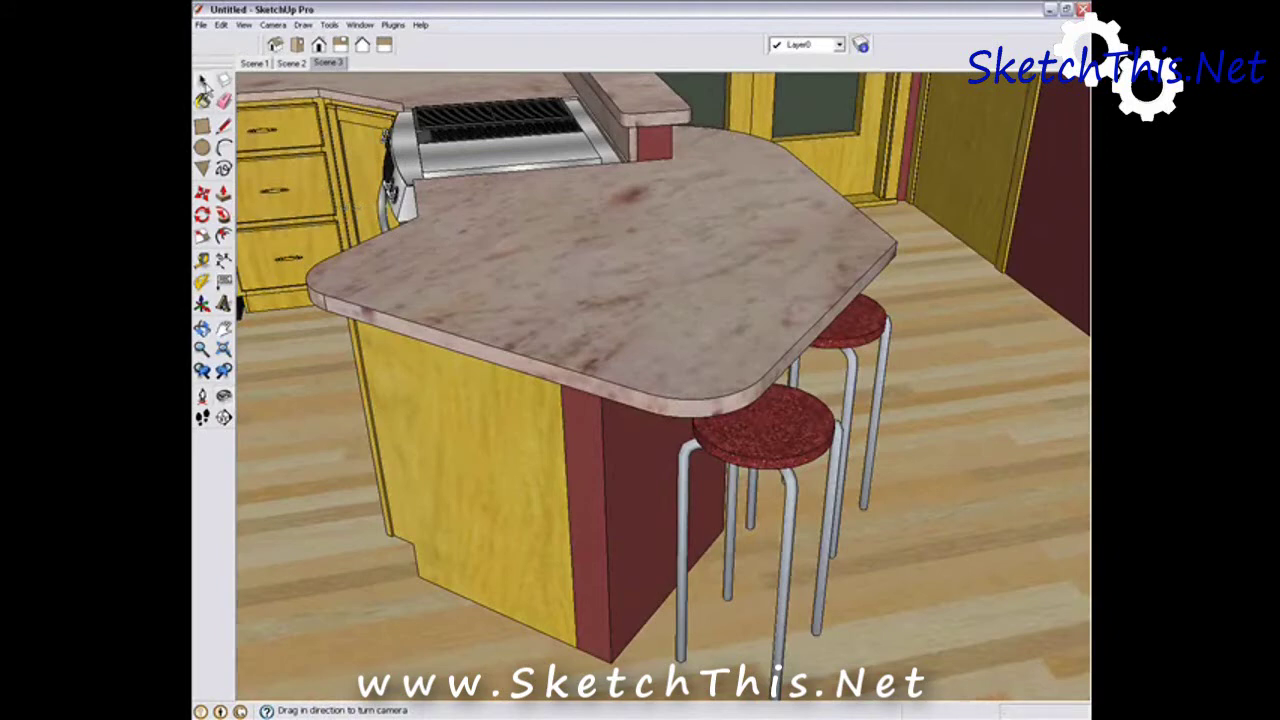
left_click(256, 63)
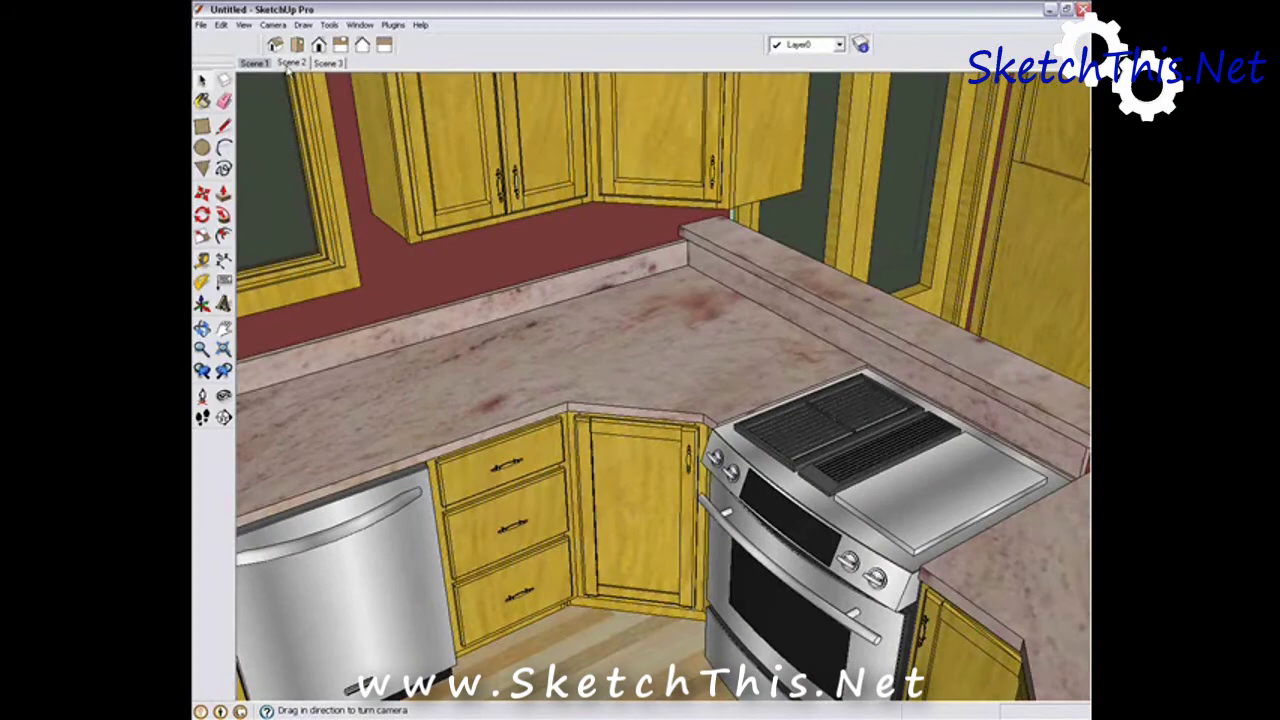
left_click(290, 63)
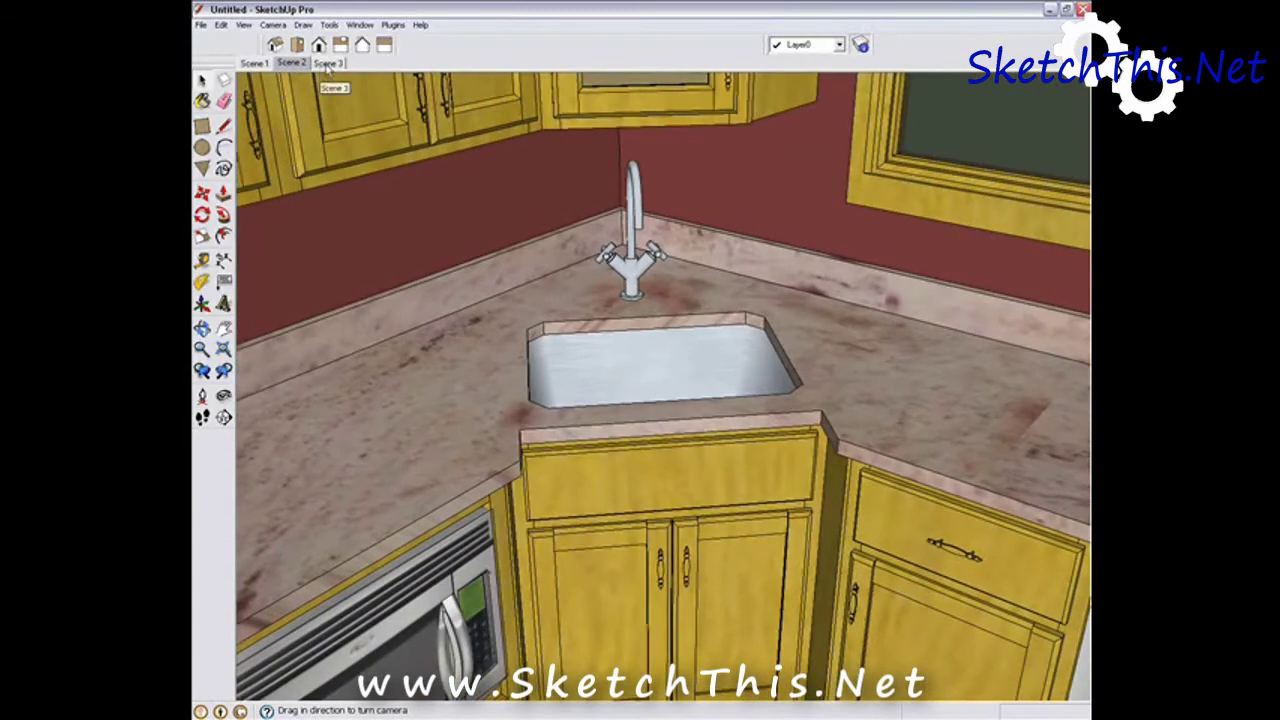
left_click(328, 63)
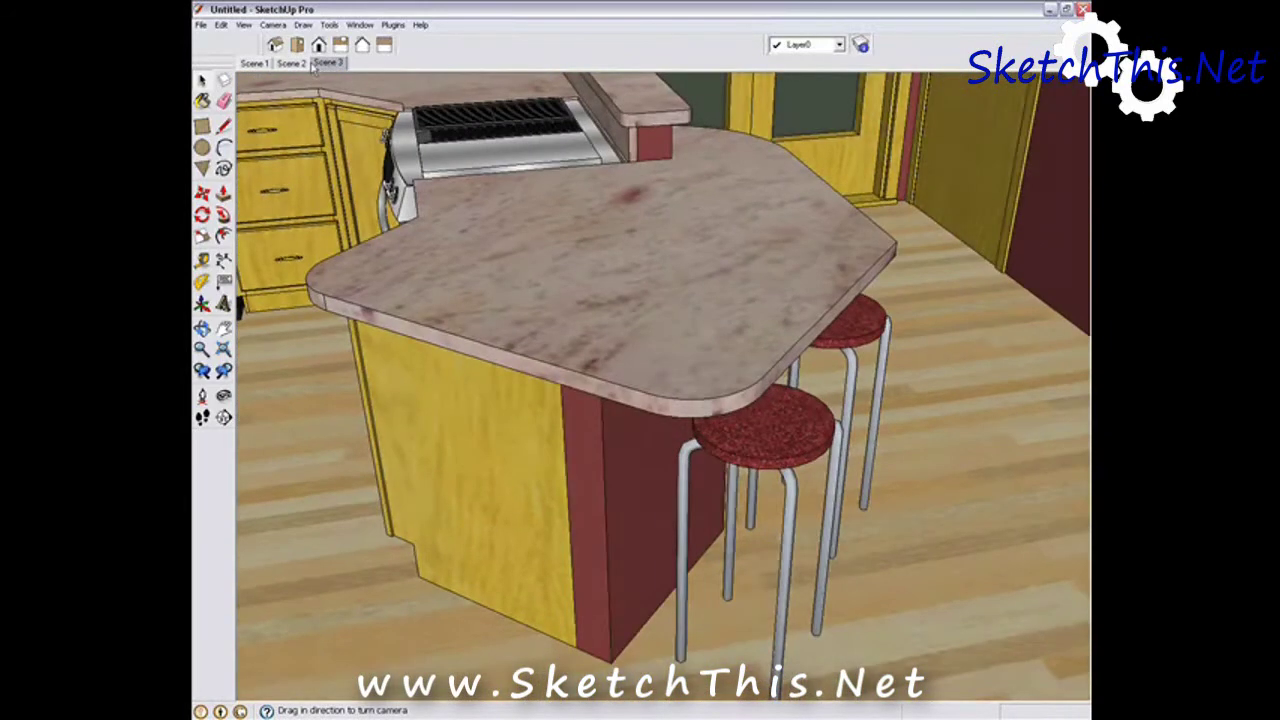
left_click(298, 64)
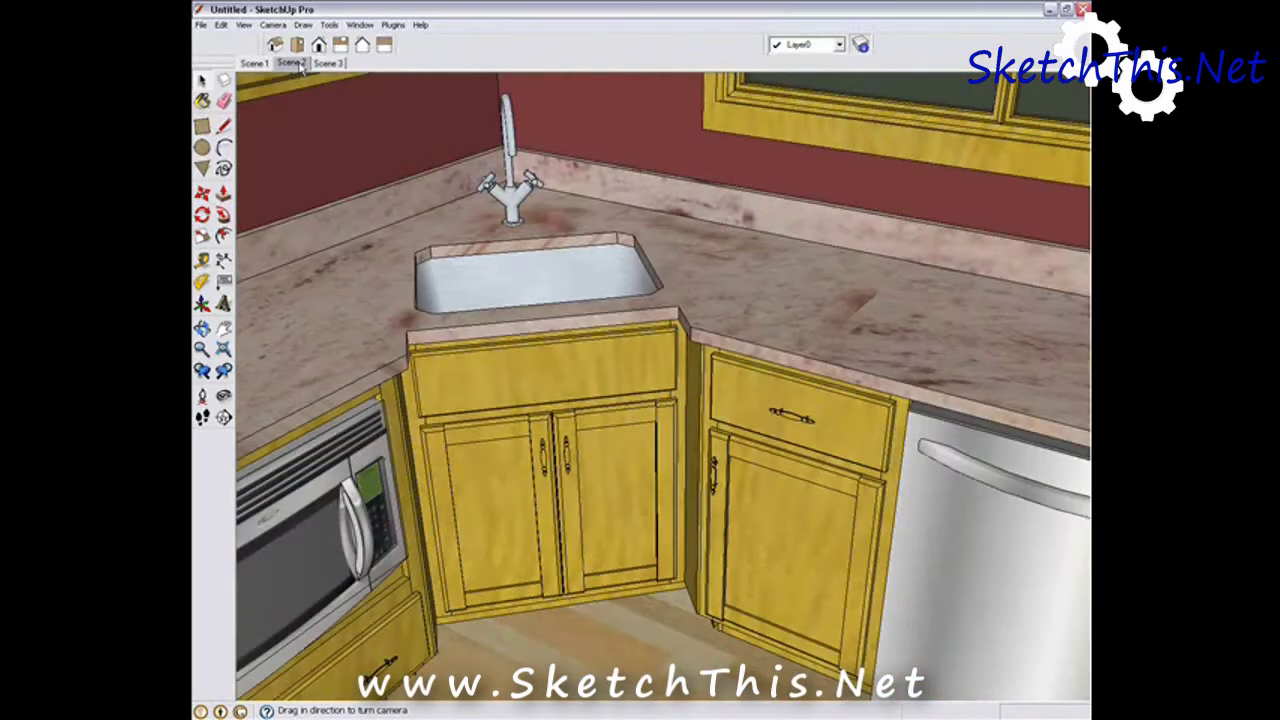